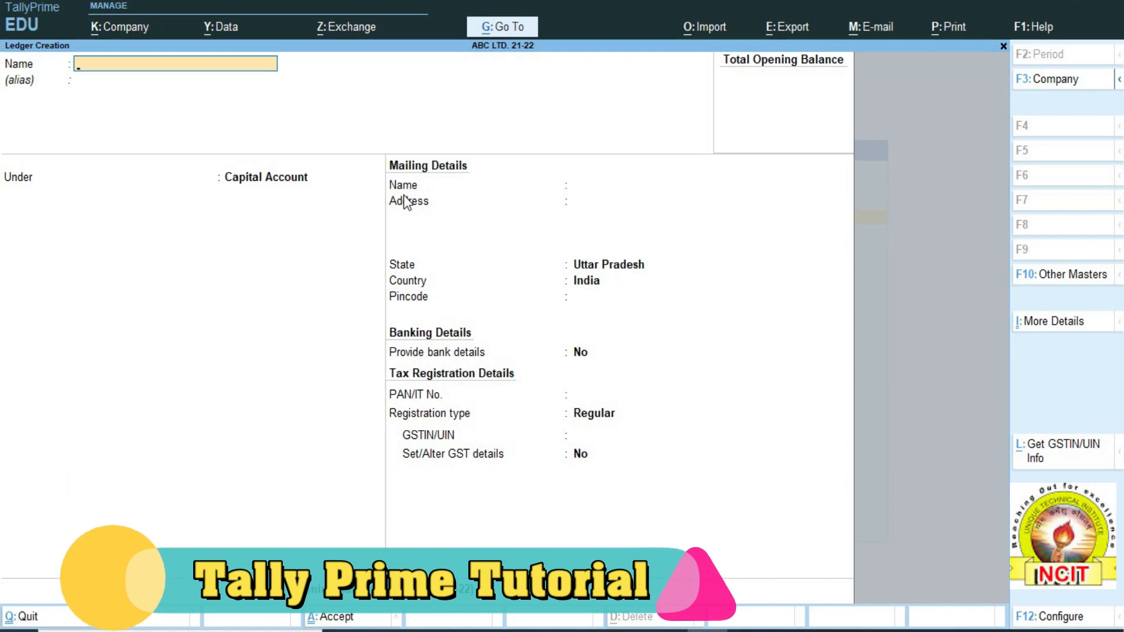
- Leave the blank ledger form and check the list of existing ledgers available for alteration
key(Escape)
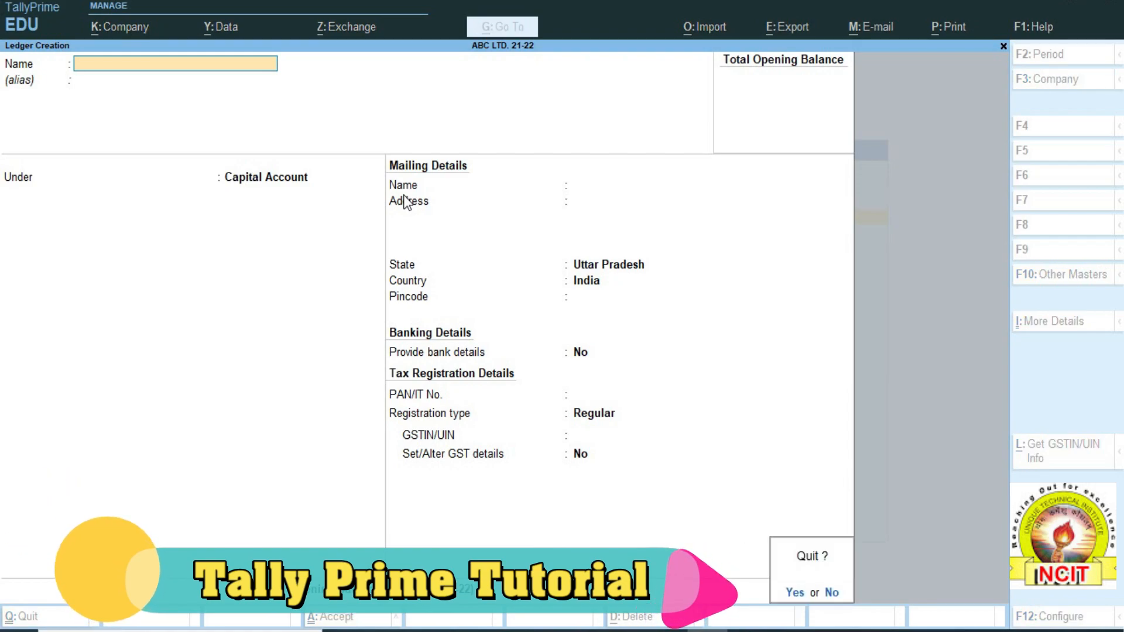
key(y)
key(Escape)
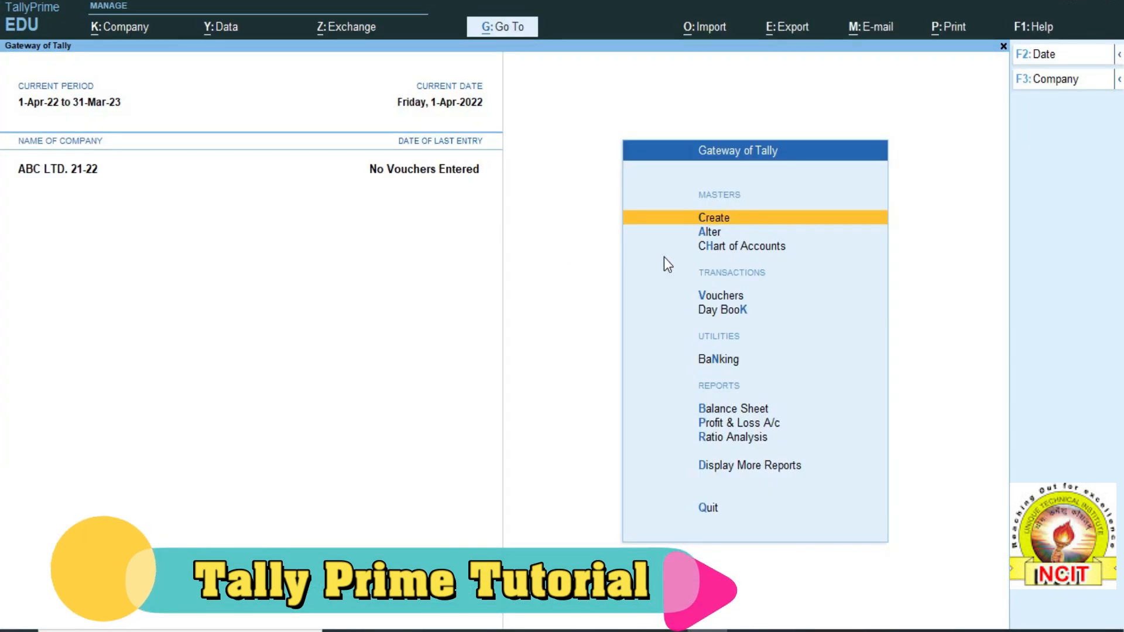
key(Down)
key(Return)
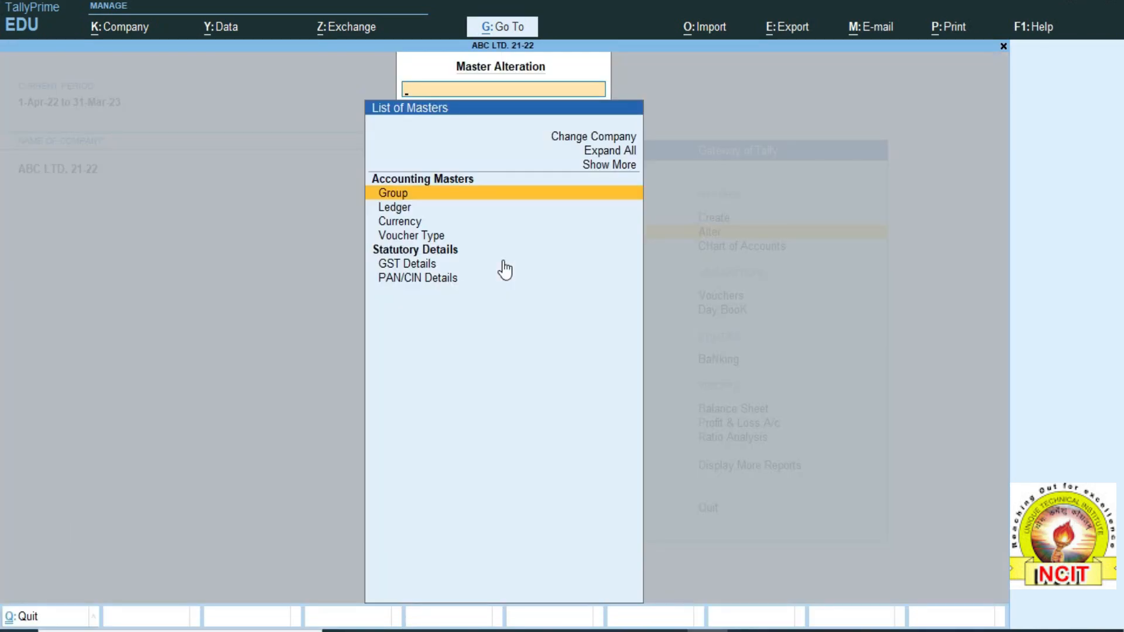
key(Down)
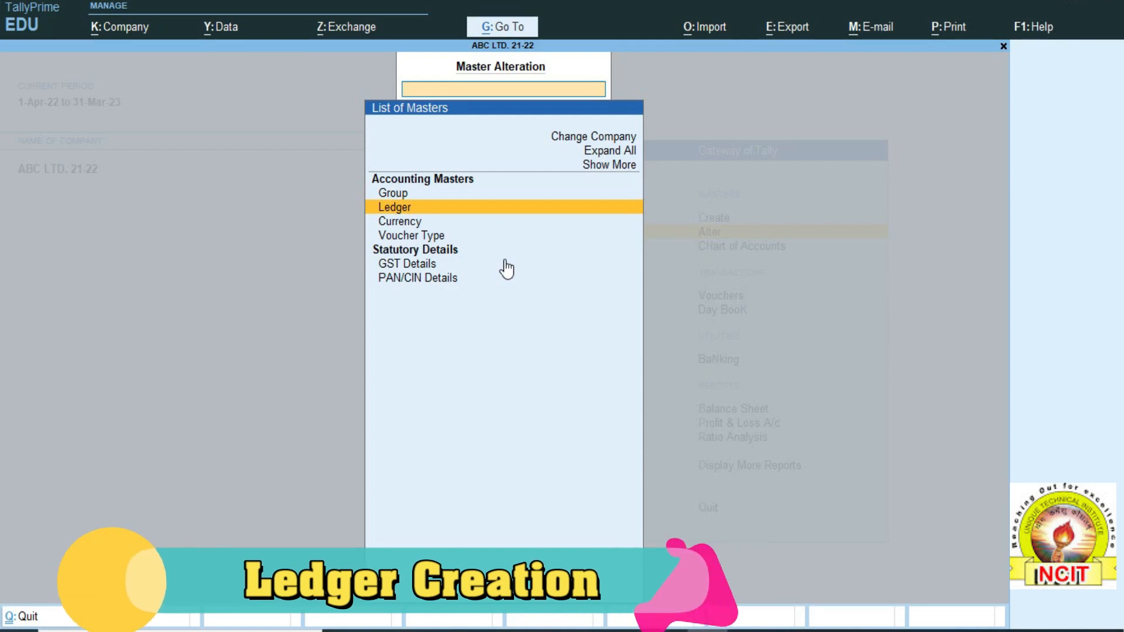
key(Return)
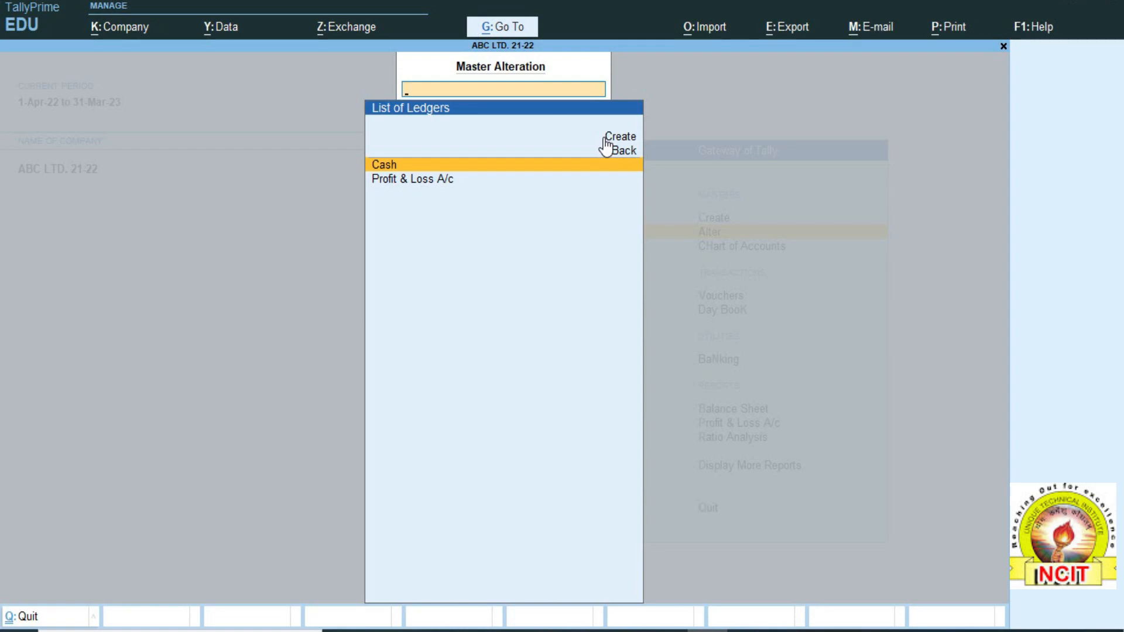
key(Escape)
key(Escape)
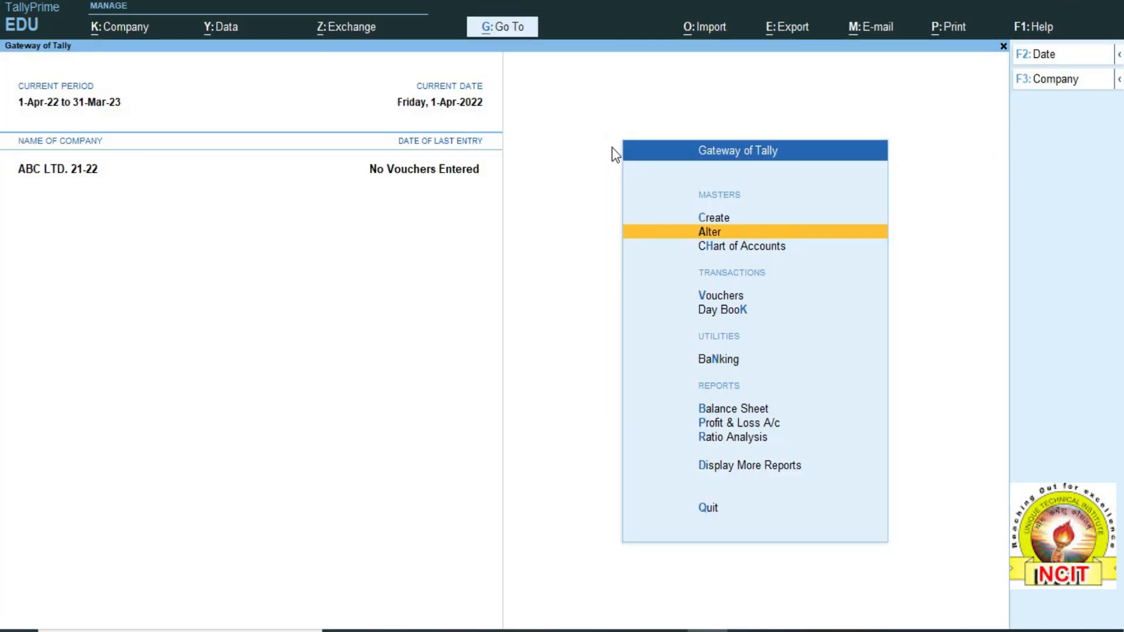
- Start creating a new ledger master named Sai Enterprises, leaving the alias blank
click(711, 218)
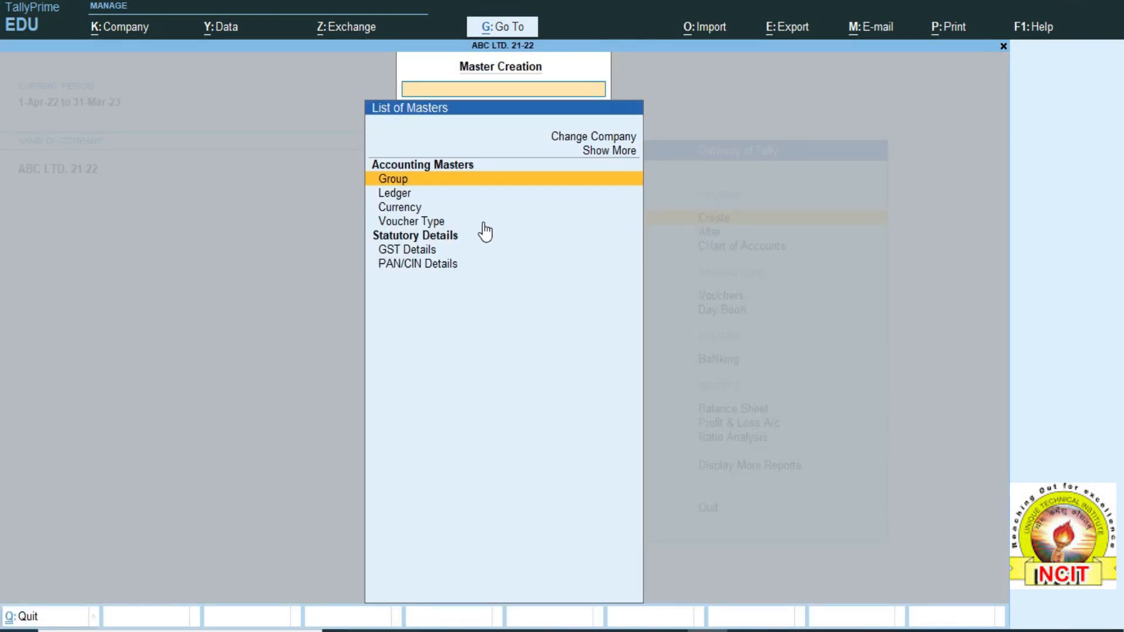
click(398, 195)
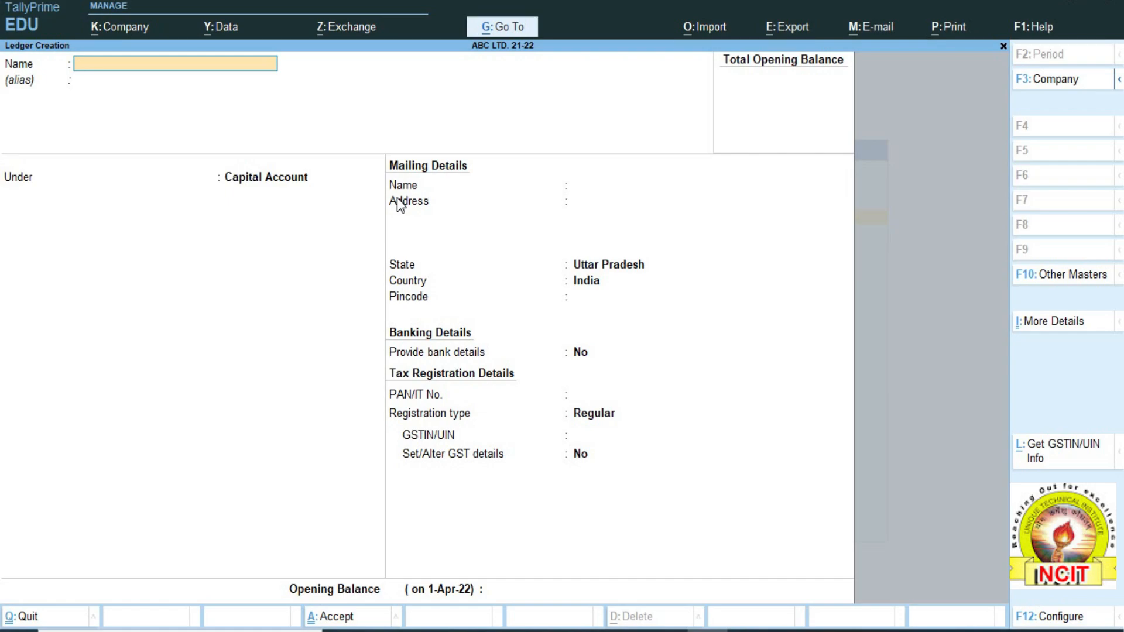
text(Sai Enterprises)
key(Return)
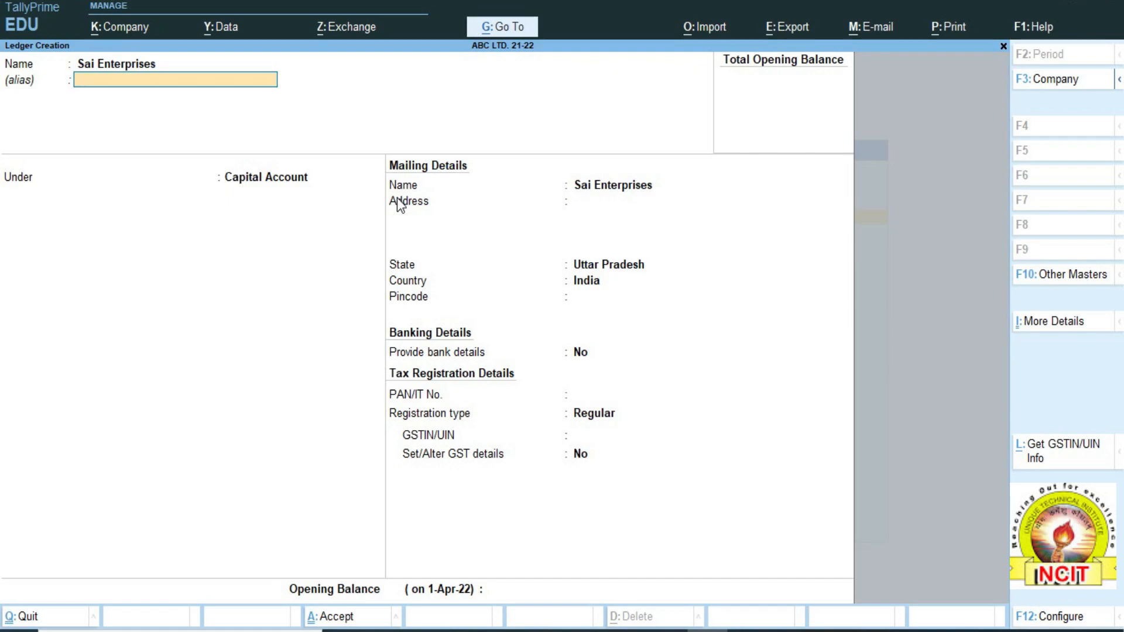
key(Return)
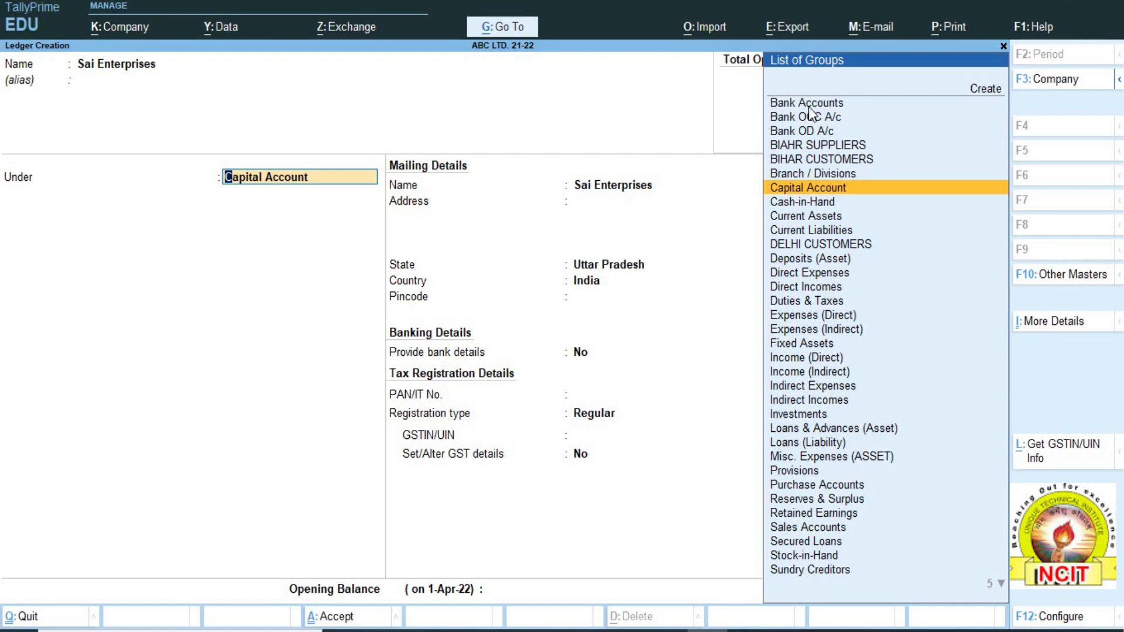
- Review the available groups and place the Sai Enterprises ledger under UP SUPPLIERS
key(Up)
key(Up)
key(Up)
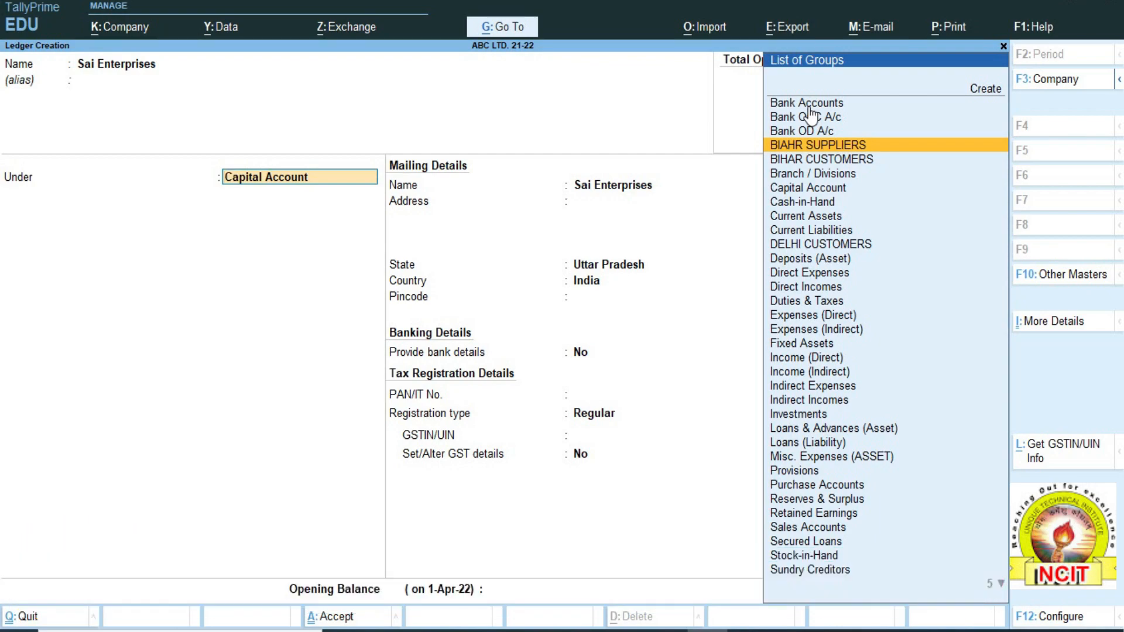
key(Up)
key(Up)
key(Up)
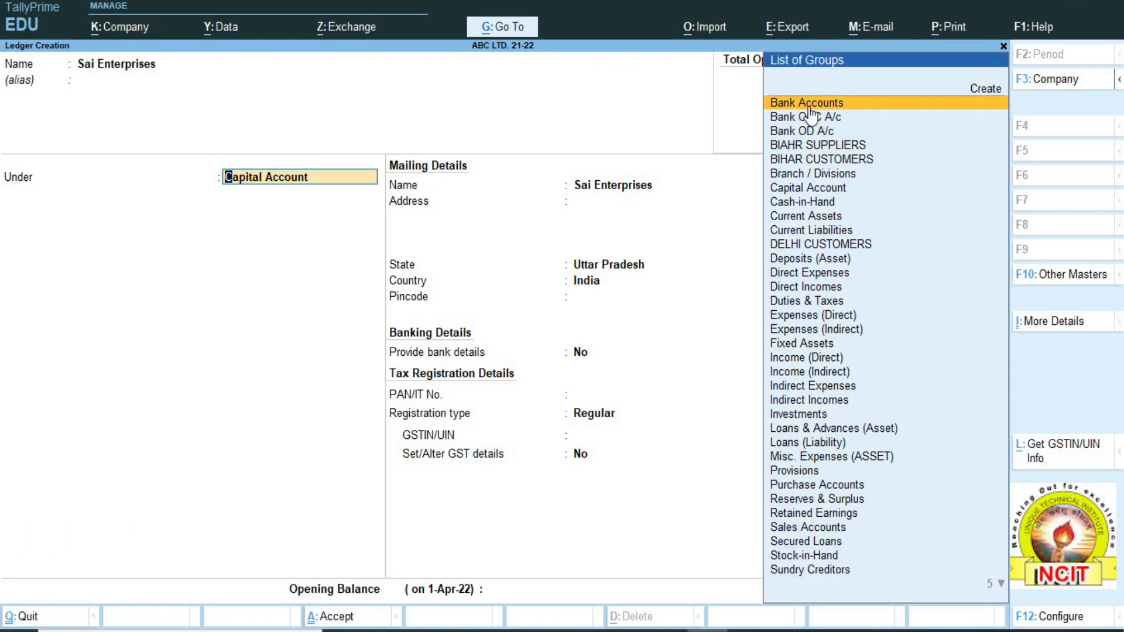
key(Down)
key(Down)
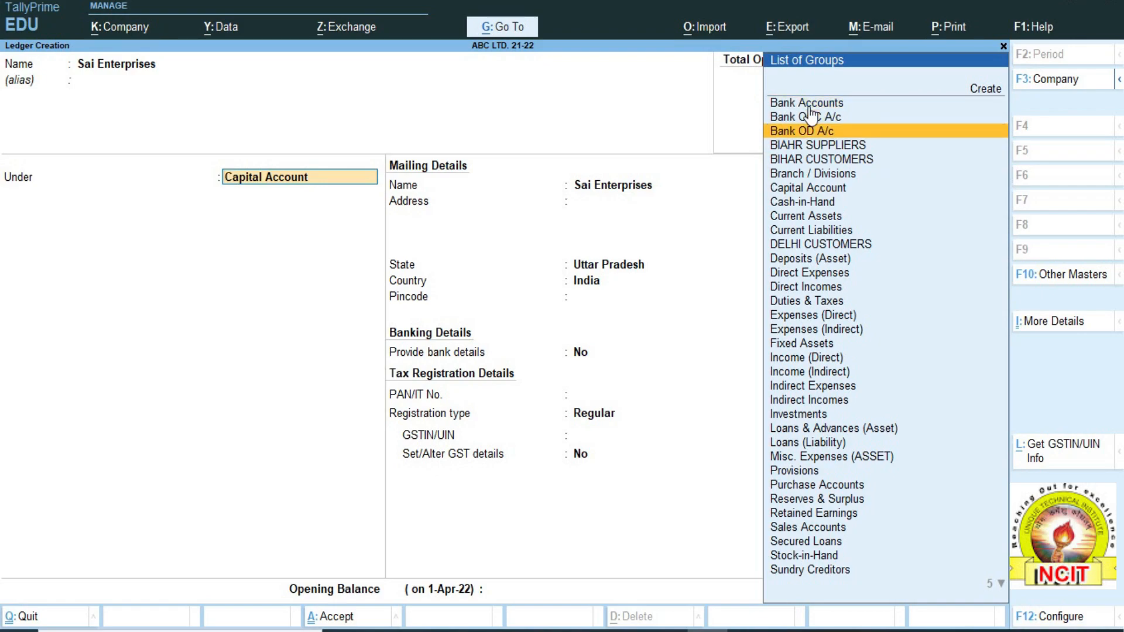
key(Down)
key(Down)
key(Down)
key(Down)
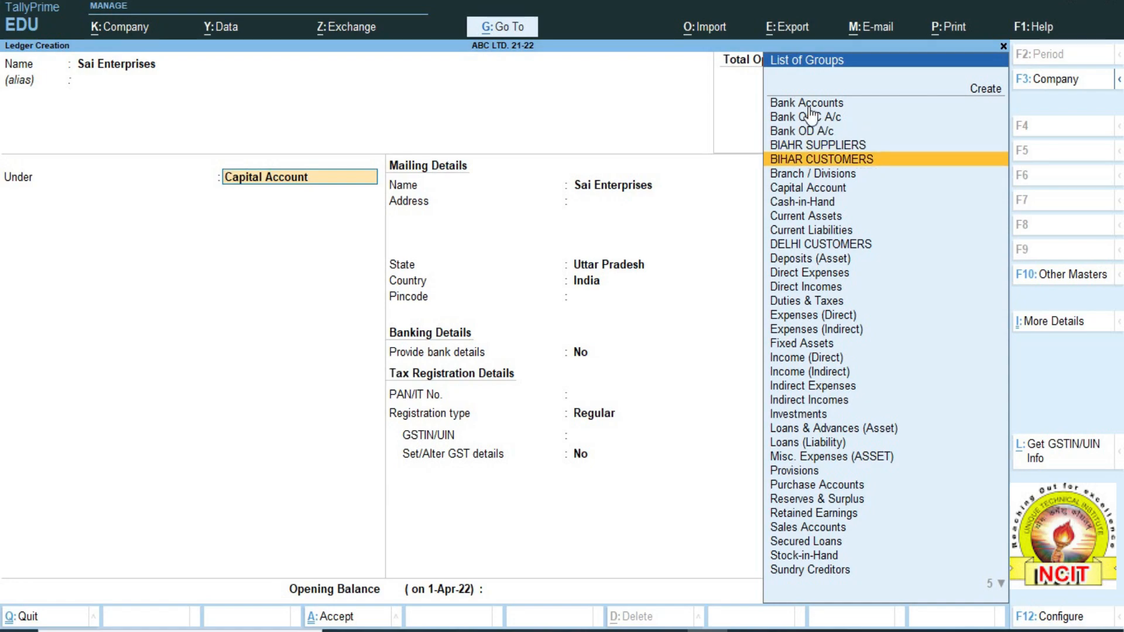
key(Down)
key(Down)
key(Down)
key(Down)
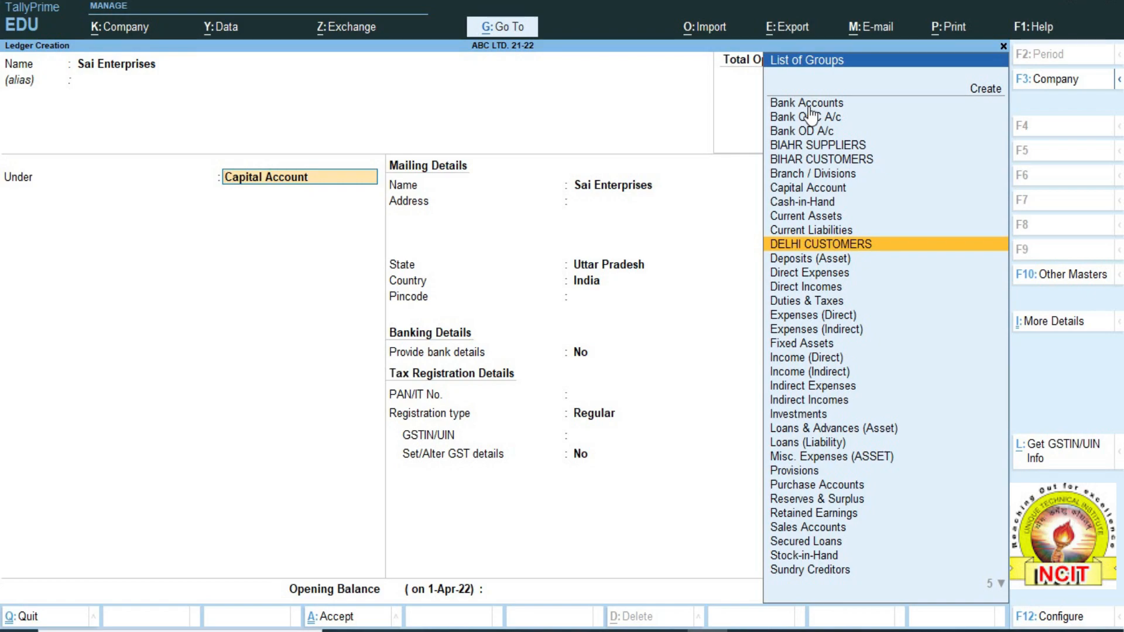
key(Down)
key(Down)
key(Down)
key(Down)
key(Down)
key(Down)
key(Down)
key(Down)
key(Down)
key(Down)
key(Down)
key(Down)
key(Down)
key(Down)
key(Down)
key(Down)
key(Down)
key(Down)
key(Down)
key(Down)
key(Down)
key(Down)
key(Down)
key(Down)
key(Down)
key(Down)
key(Down)
key(Down)
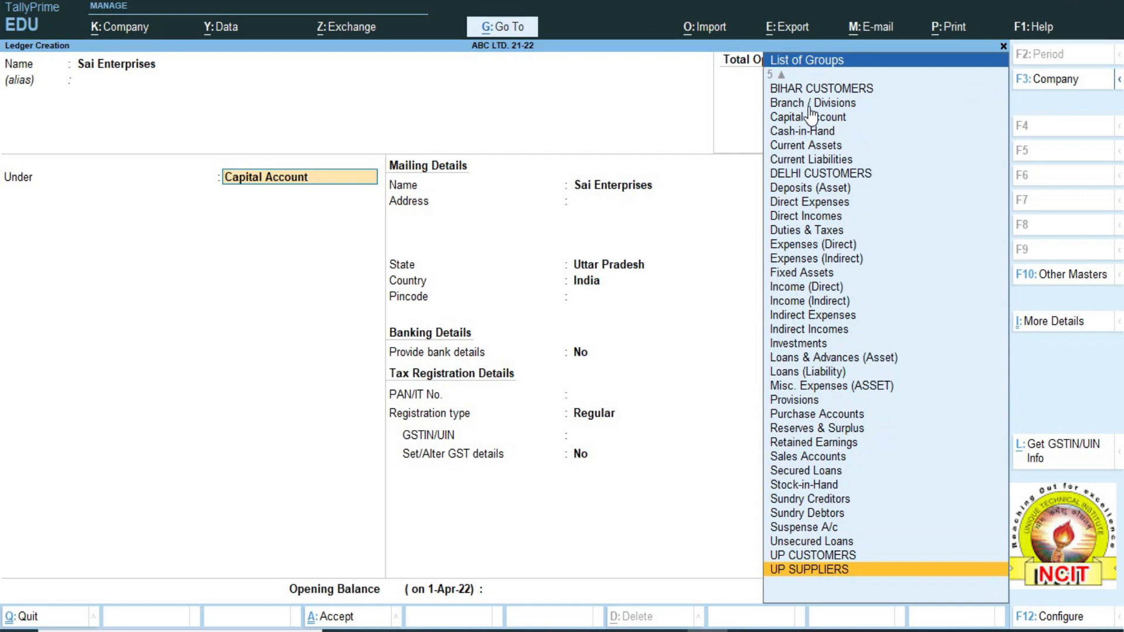
key(Return)
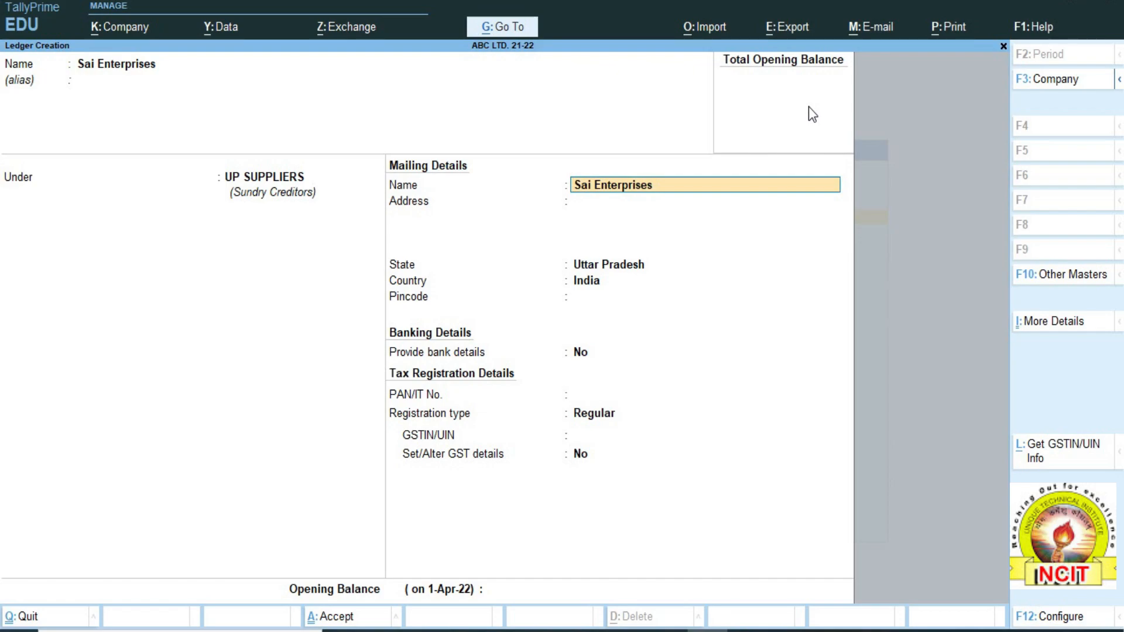
- Complete the supplier's mailing details with the address and pincode, keeping Uttar Pradesh as the state
key(Return)
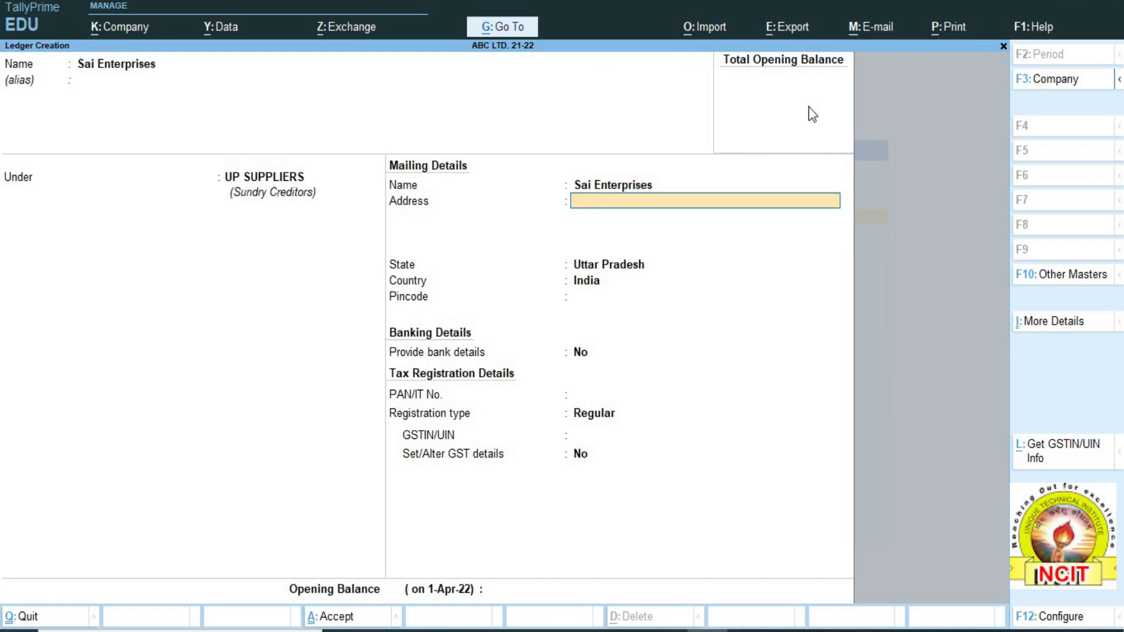
text(Gorakhpur)
key(Return)
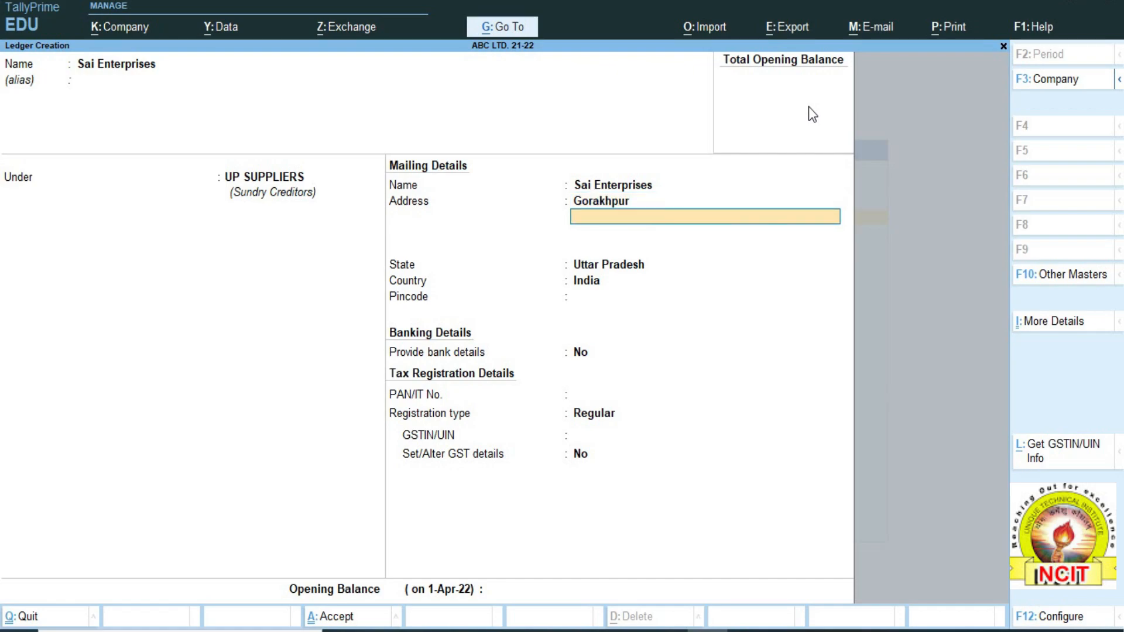
key(Return)
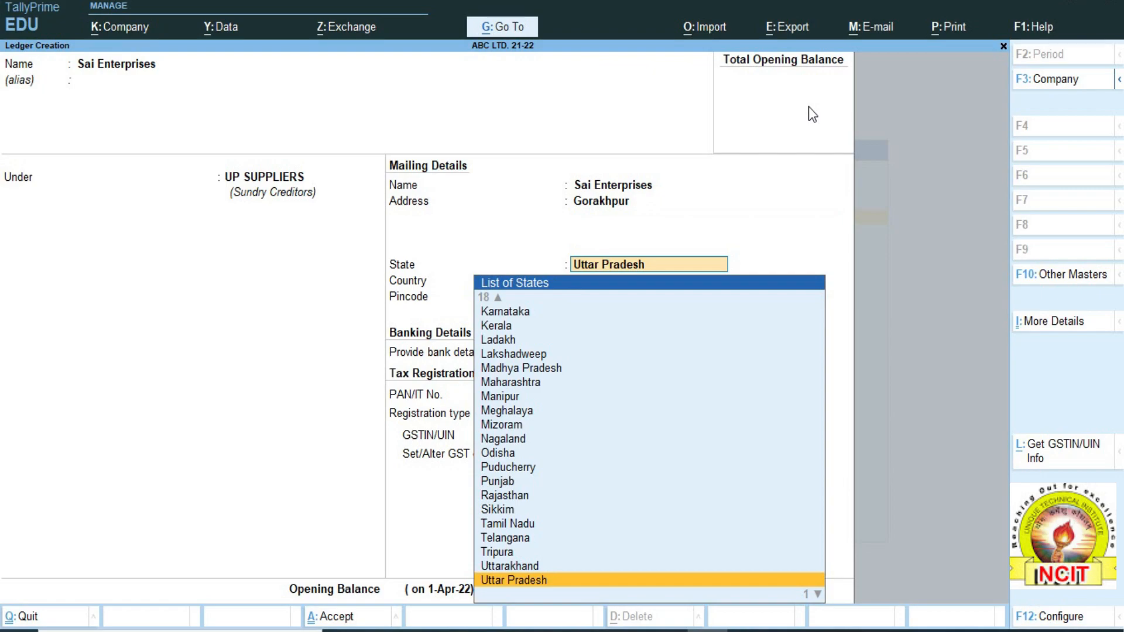
key(Return)
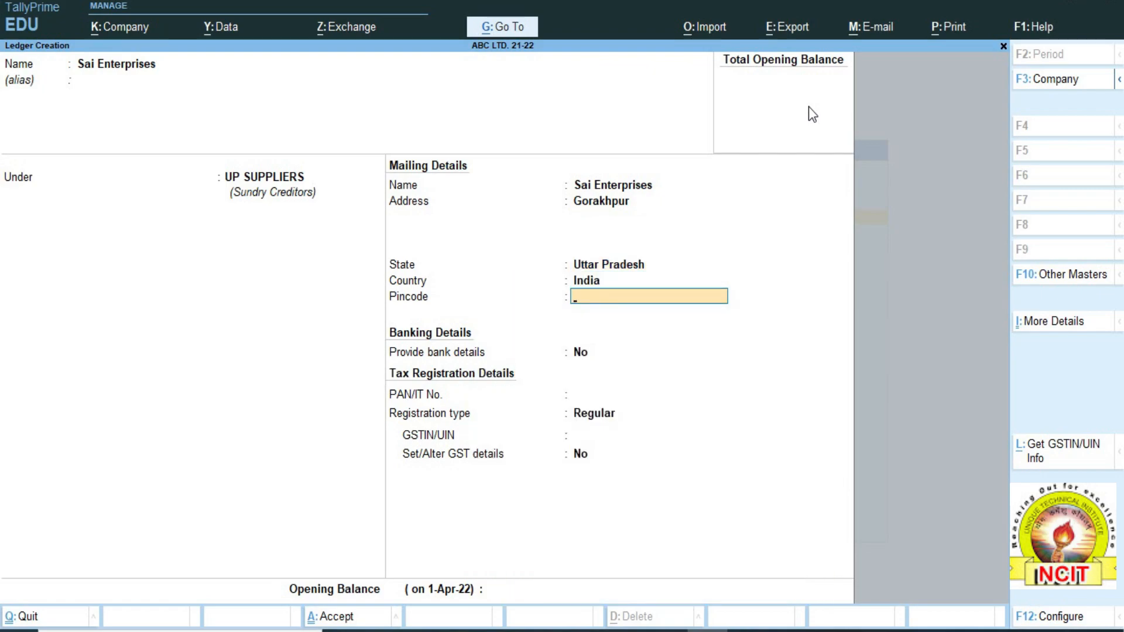
text(274700)
key(Return)
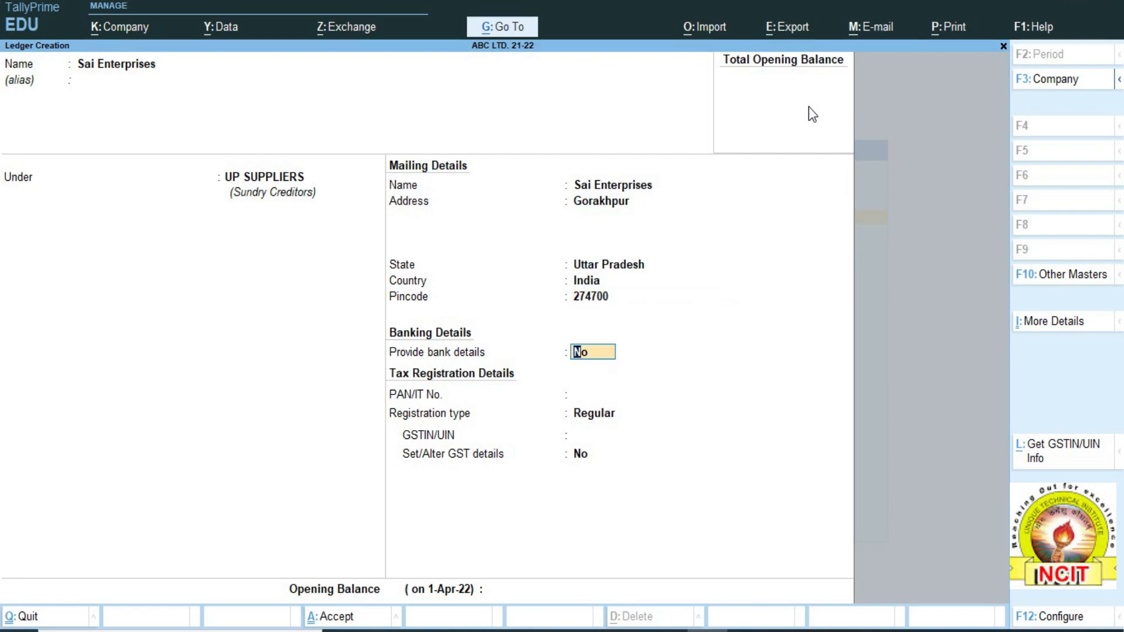
- Keep bank details at No, registration type Regular and GST details at No, leaving the PAN and GSTIN fields blank
key(Return)
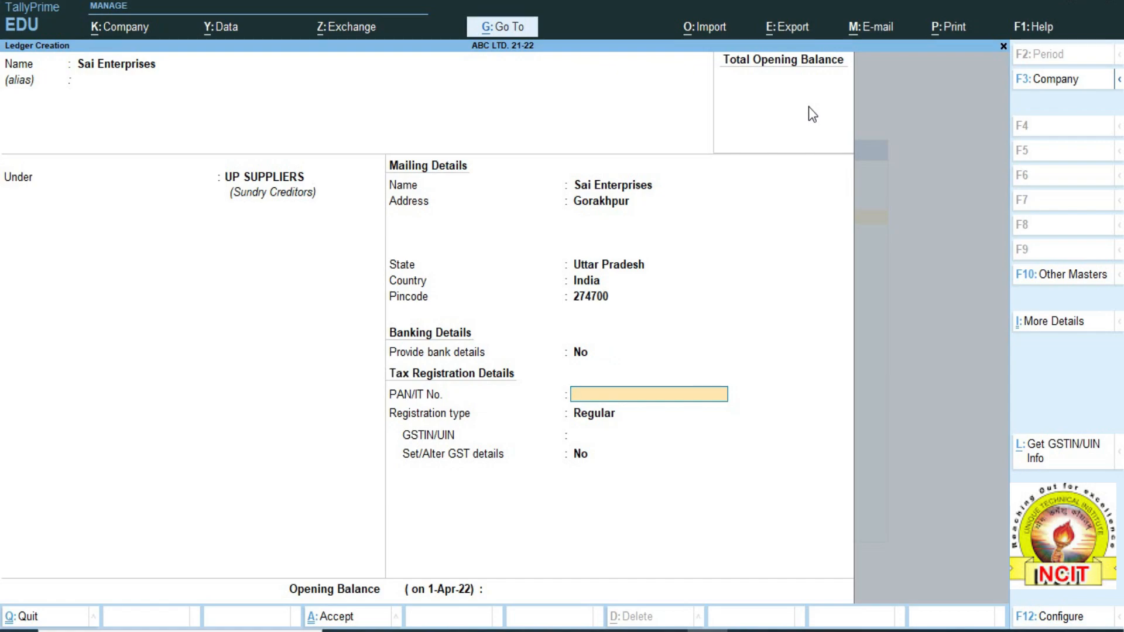
key(Return)
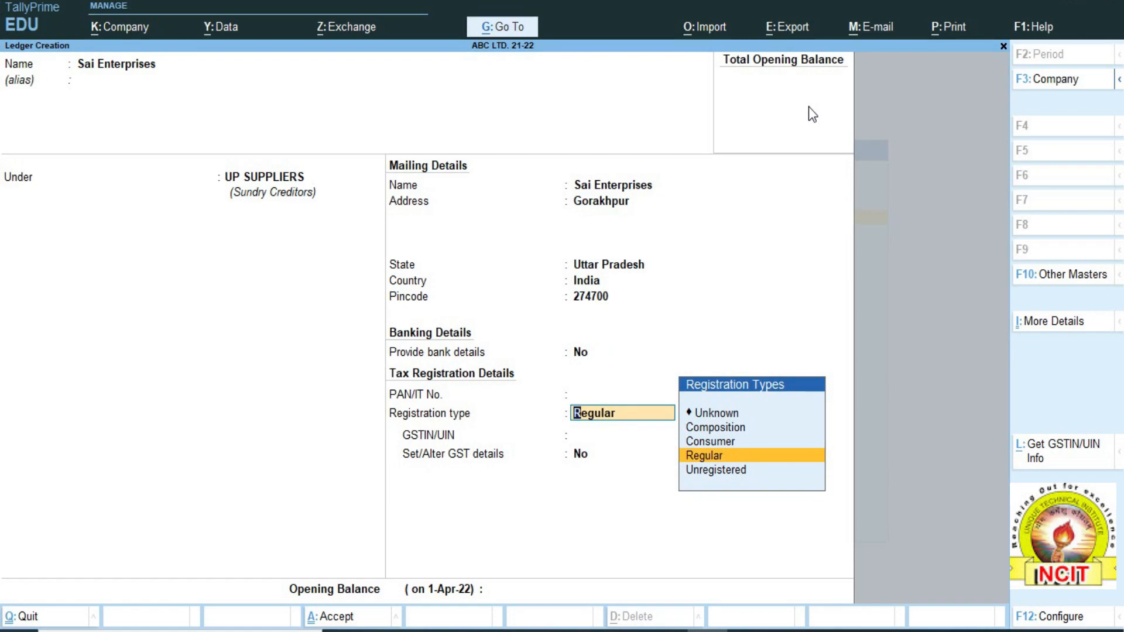
key(Return)
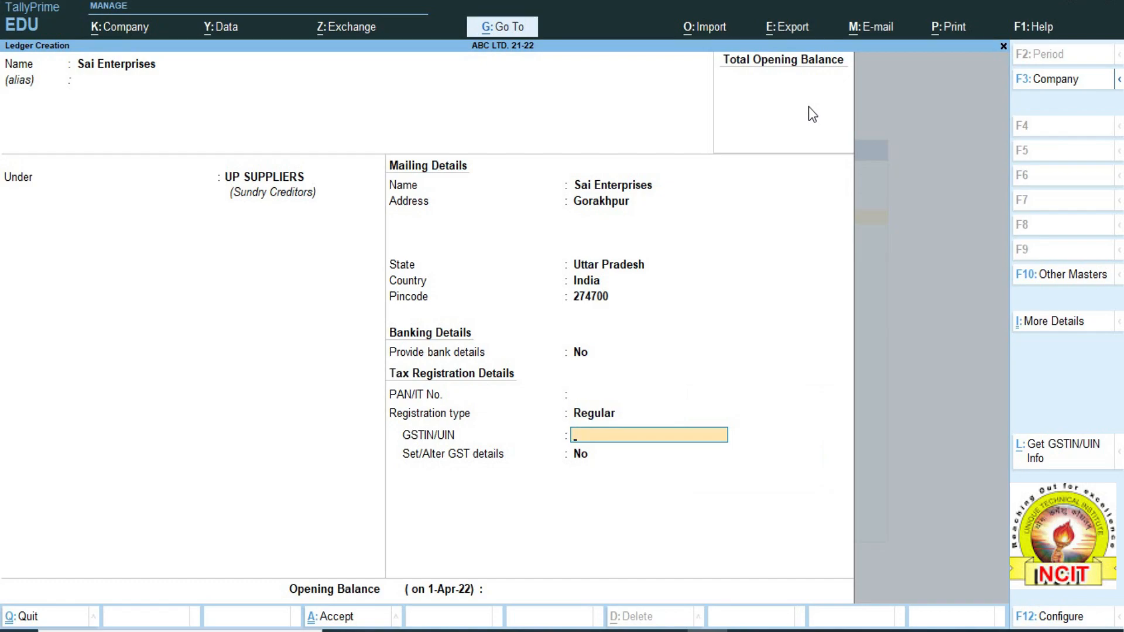
key(Return)
key(Return)
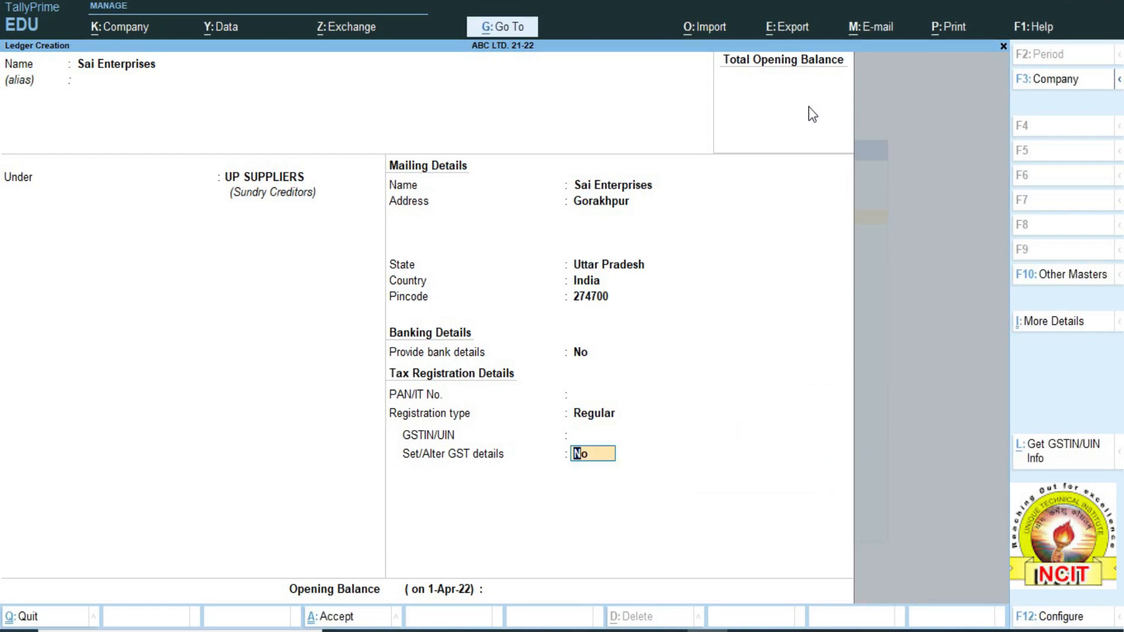
key(Return)
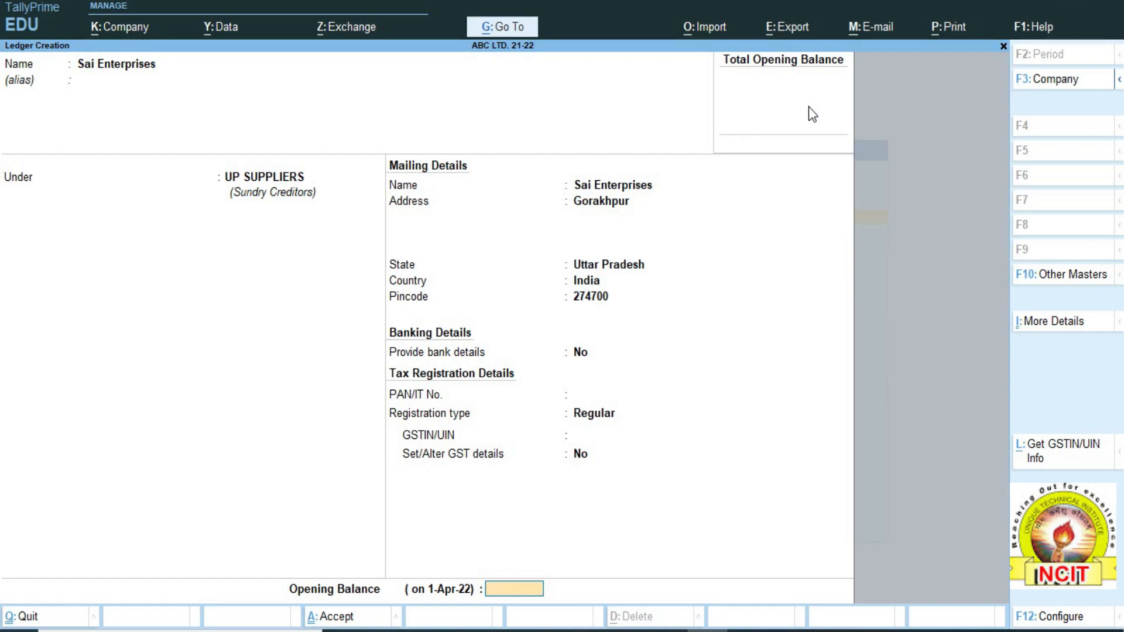
- Try an opening balance of 1,000 Cr for the ledger, clearing the amount again
text(1000)
key(Return)
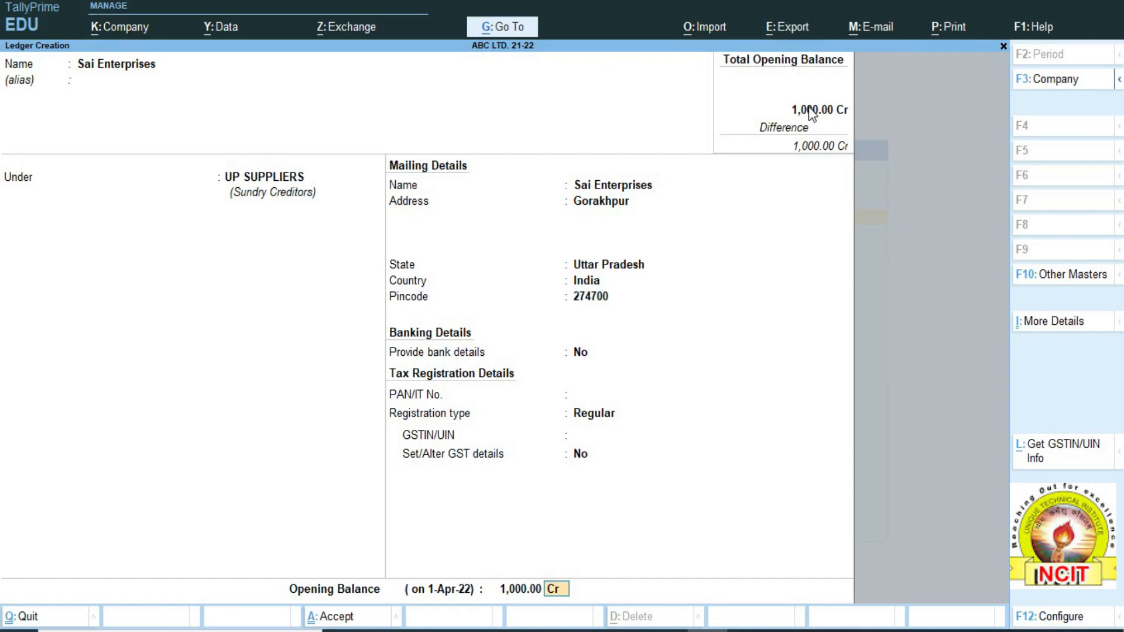
key(BackSpace)
key(BackSpace)
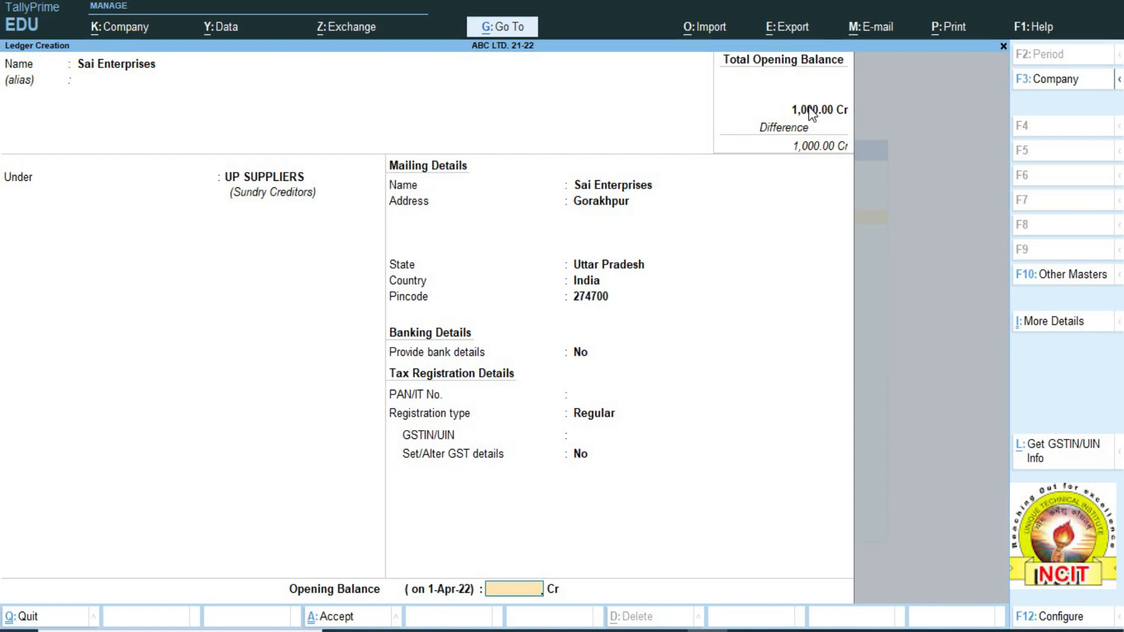
- Save the Sai Enterprises ledger with a blank opening balance and exit ledger creation
key(Return)
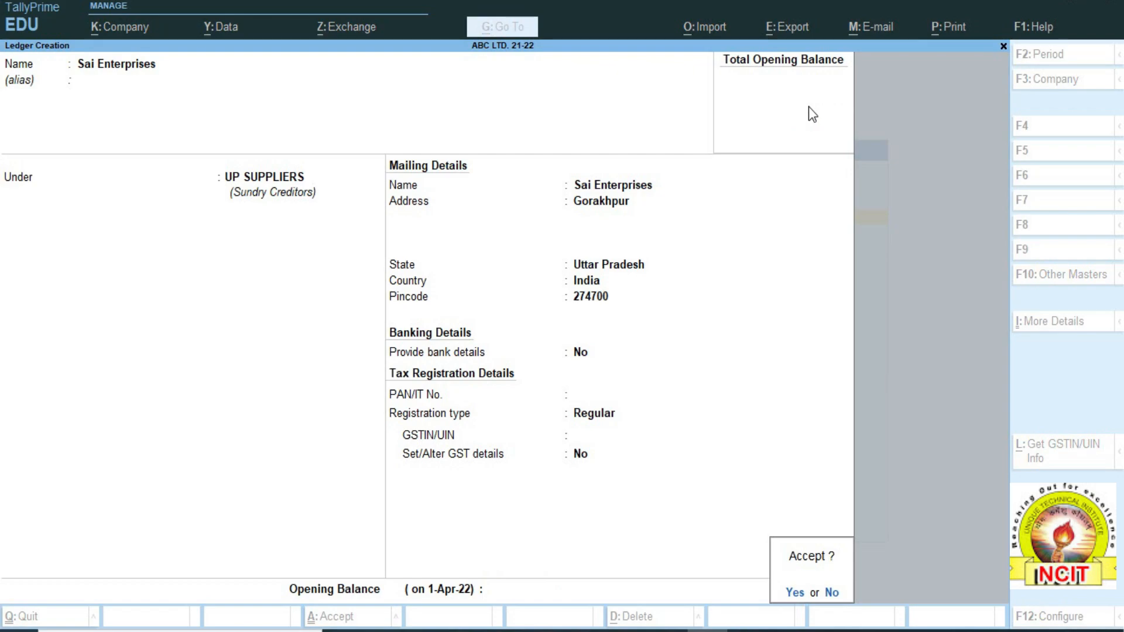
key(Return)
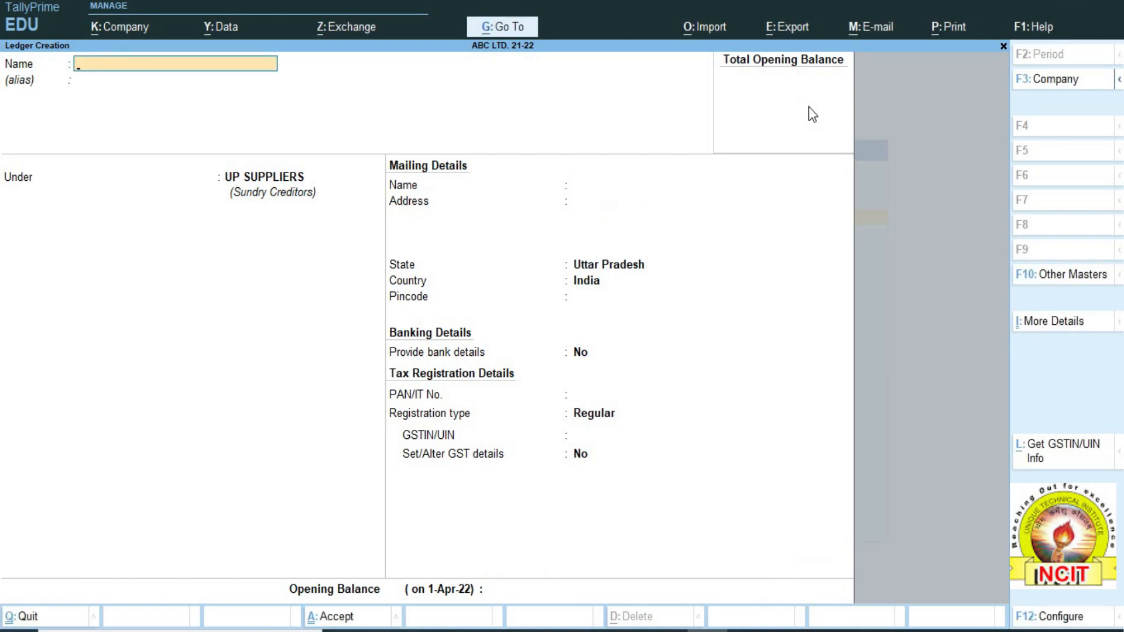
key(Escape)
key(Return)
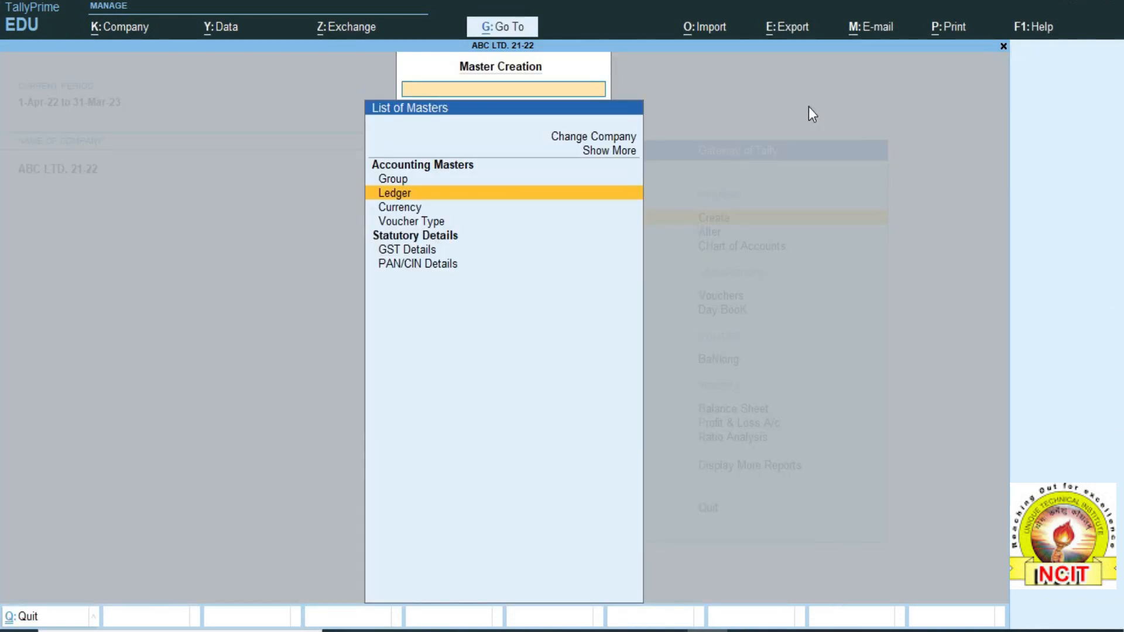
- Open the list of ledgers in master alteration to check for the Sai Enterprises ledger
key(Escape)
key(Down)
key(Return)
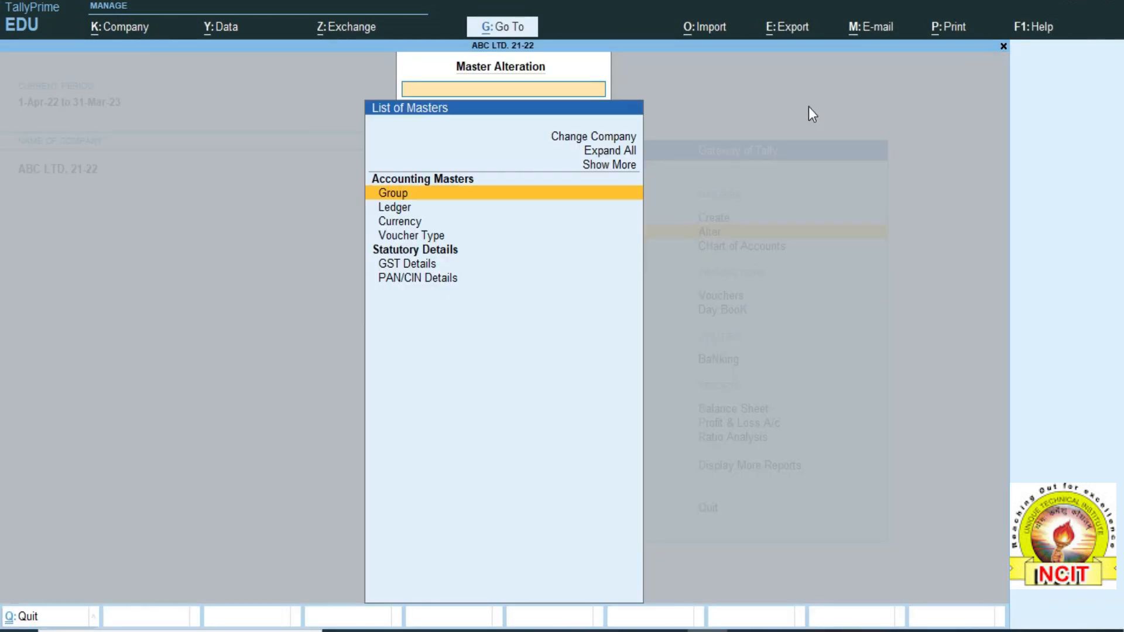
key(Down)
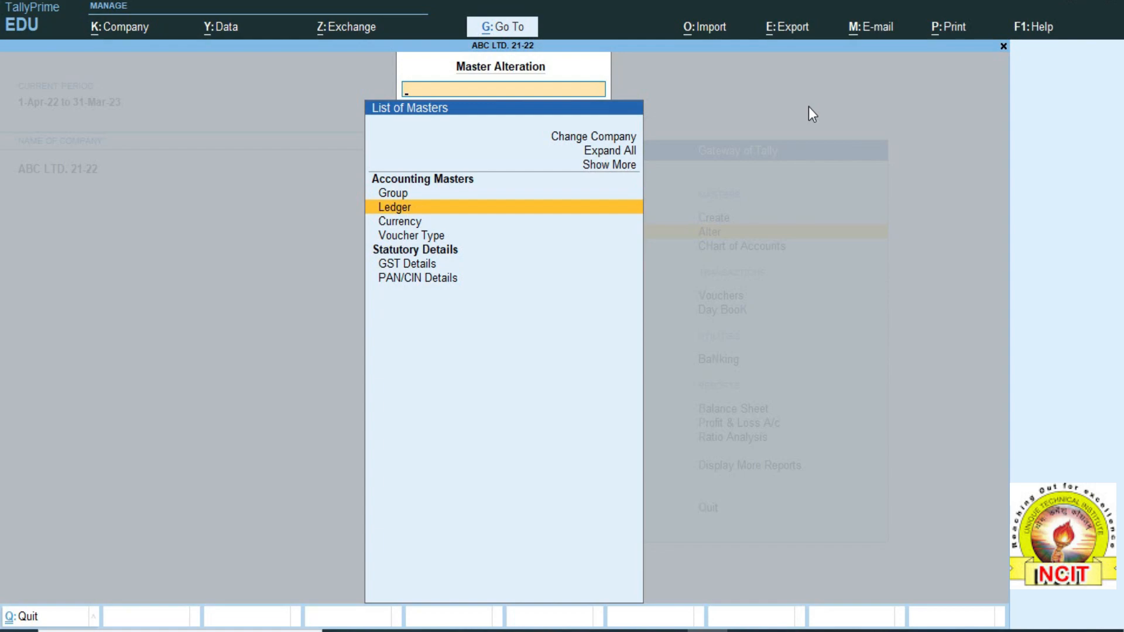
key(Return)
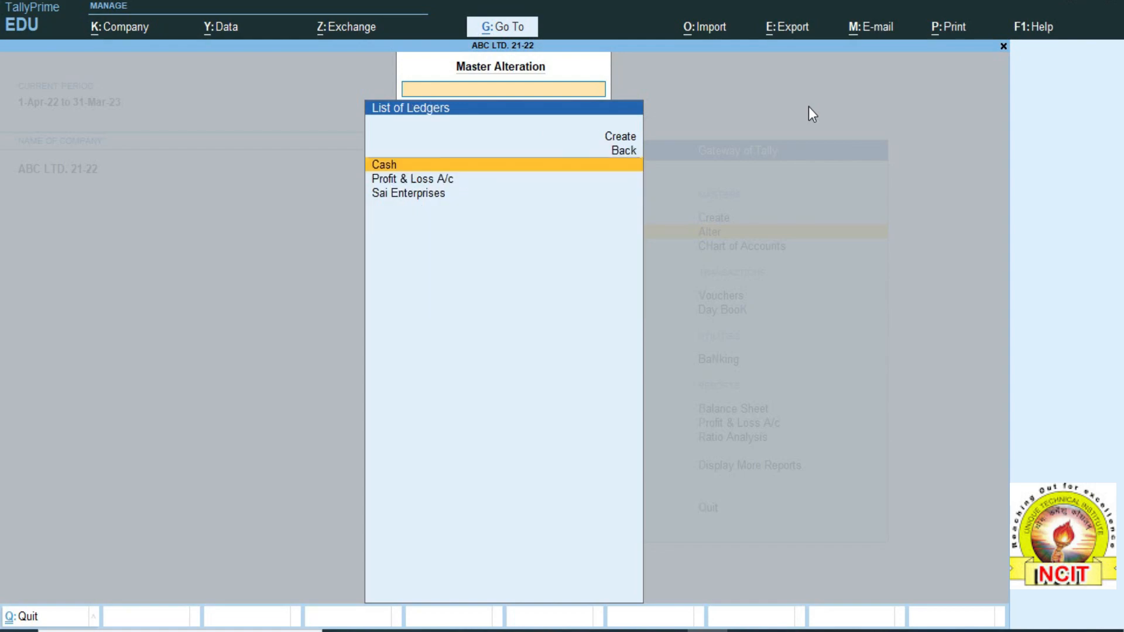
- Open the Sai Enterprises ledger for alteration to review its saved details
key(Down)
key(Down)
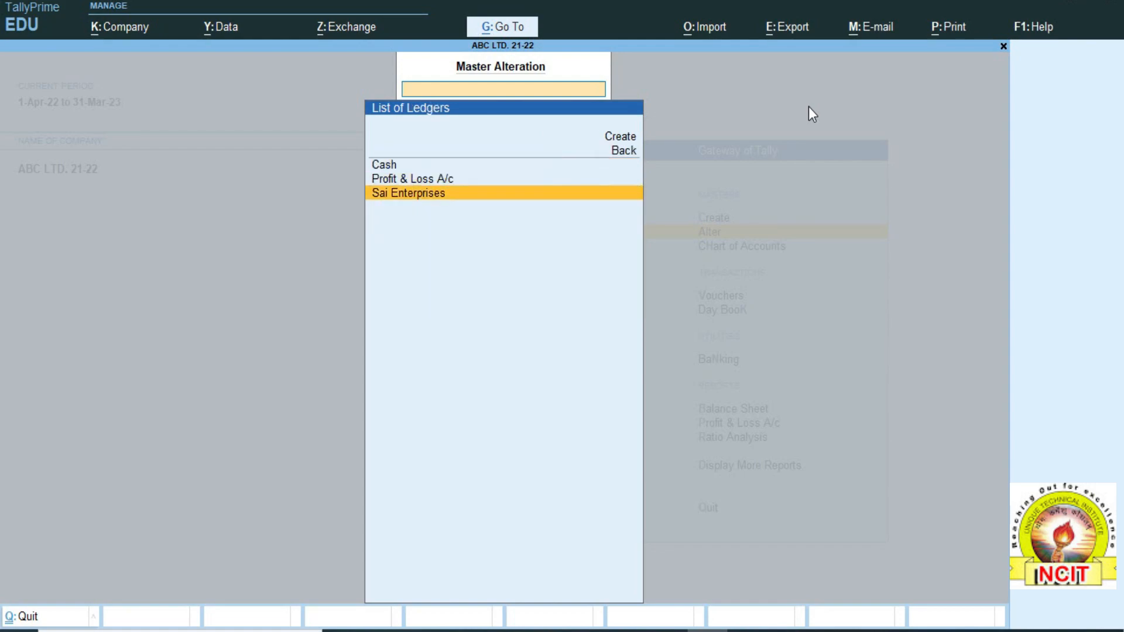
key(Return)
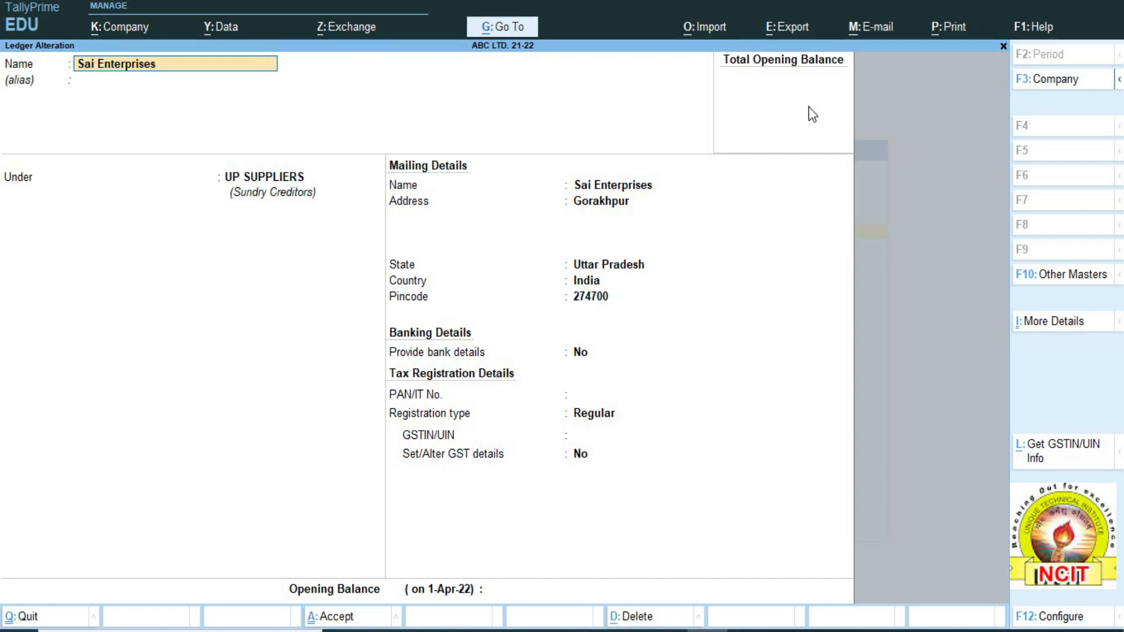
- Try the delete command on the Sai Enterprises ledger, cancel it and return to the Gateway of Tally
key(alt)
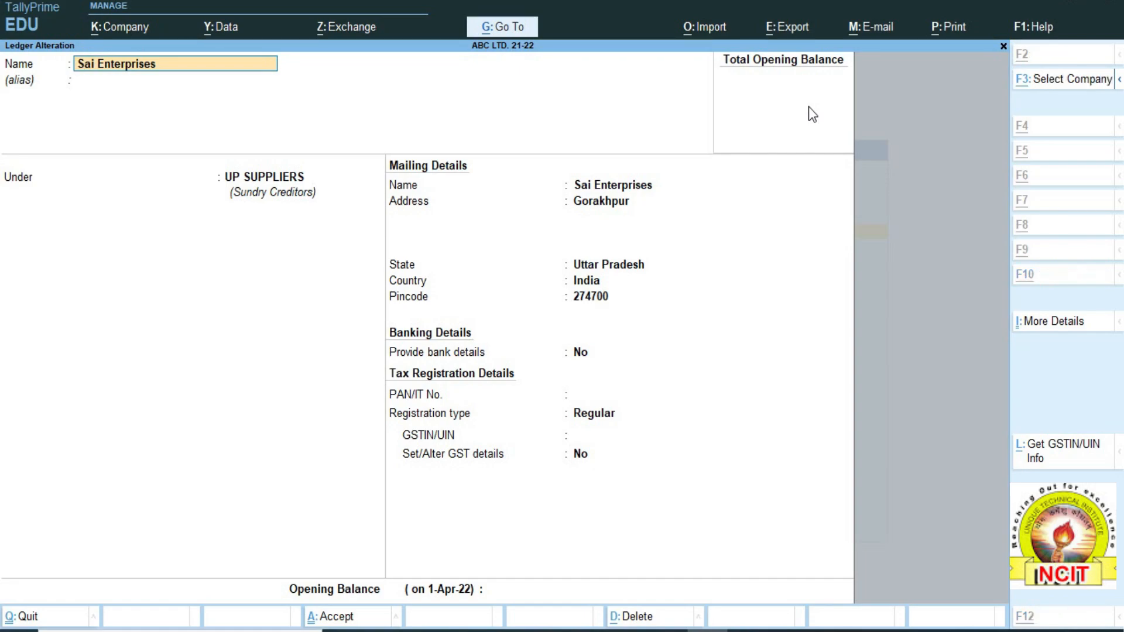
key(alt+d)
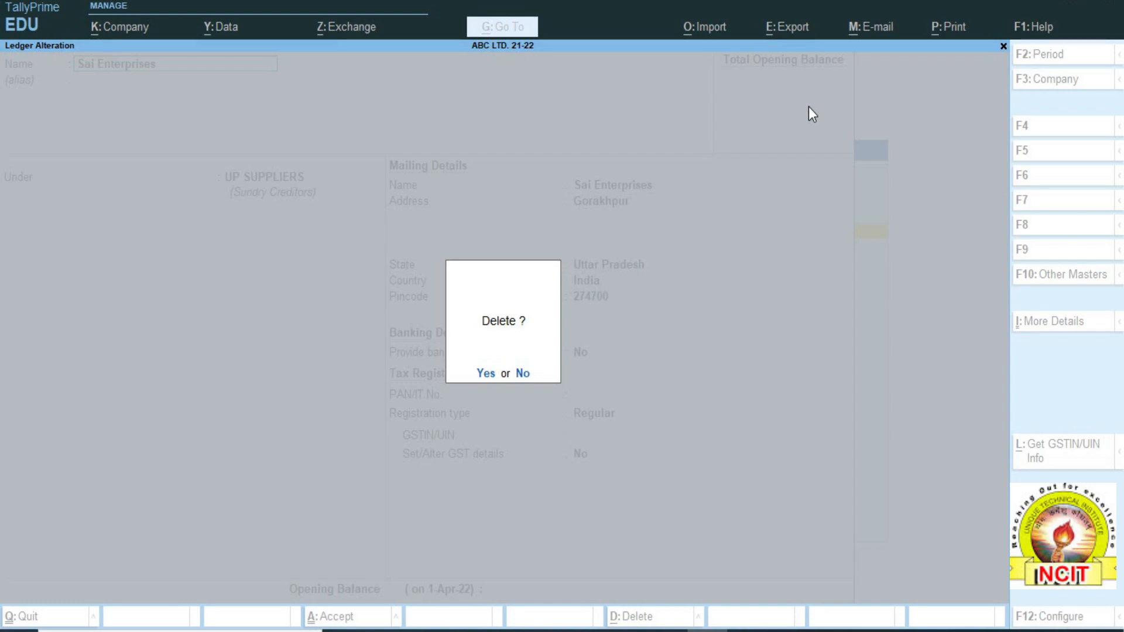
key(Escape)
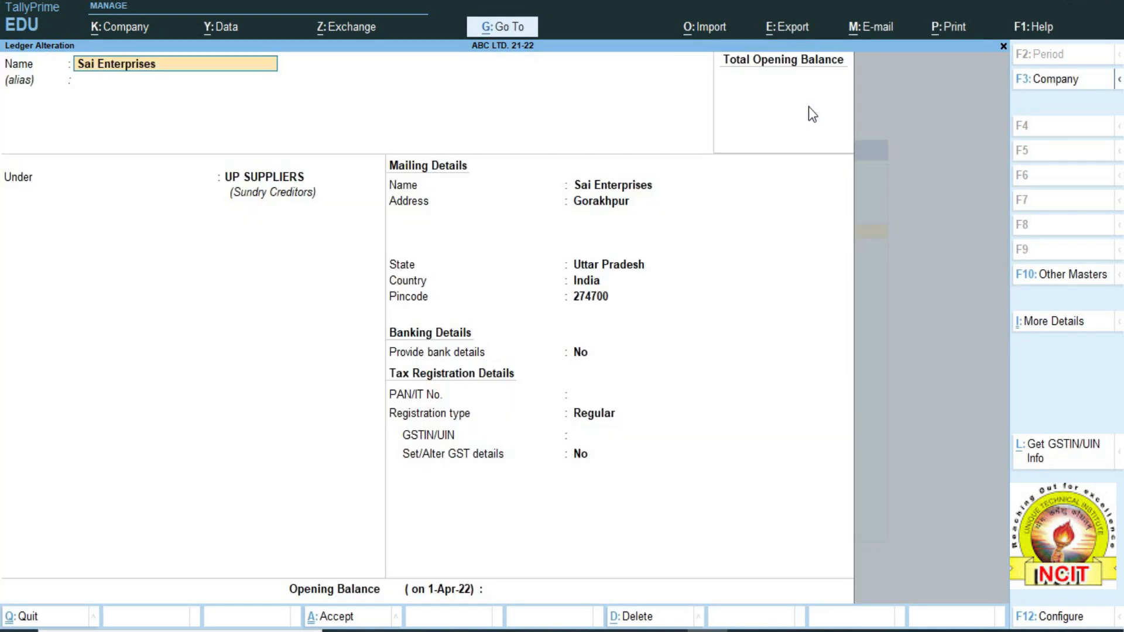
key(Escape)
key(Escape)
key(Escape)
key(Escape)
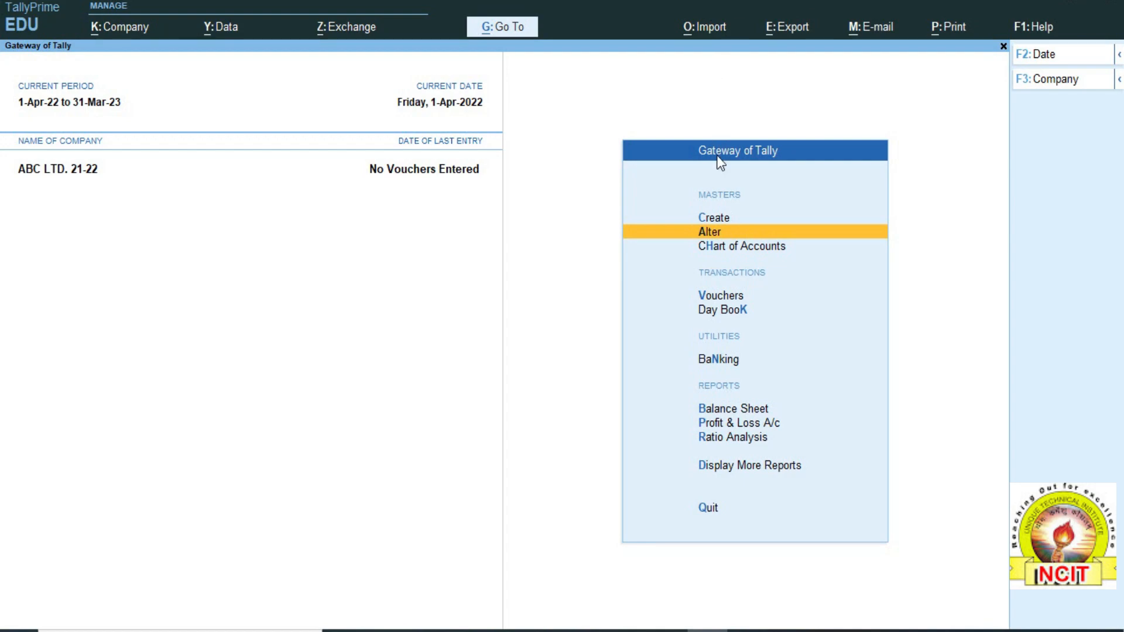
- Open the ledger list in the Chart of Accounts and locate Sai Enterprises under the UP SUPPLIERS group
click(731, 246)
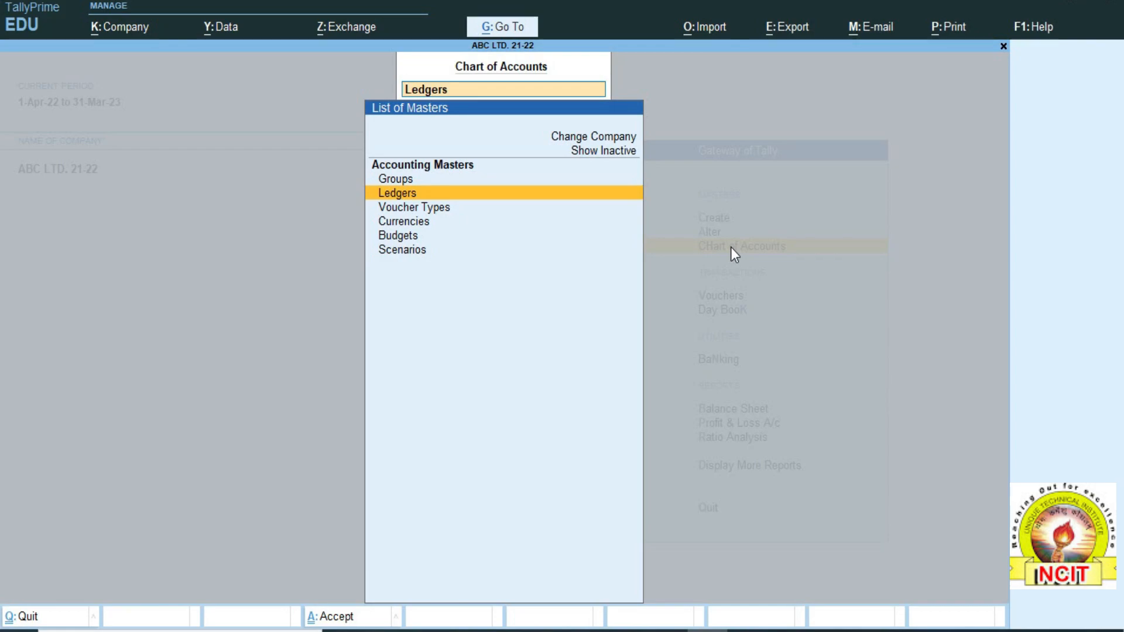
key(Return)
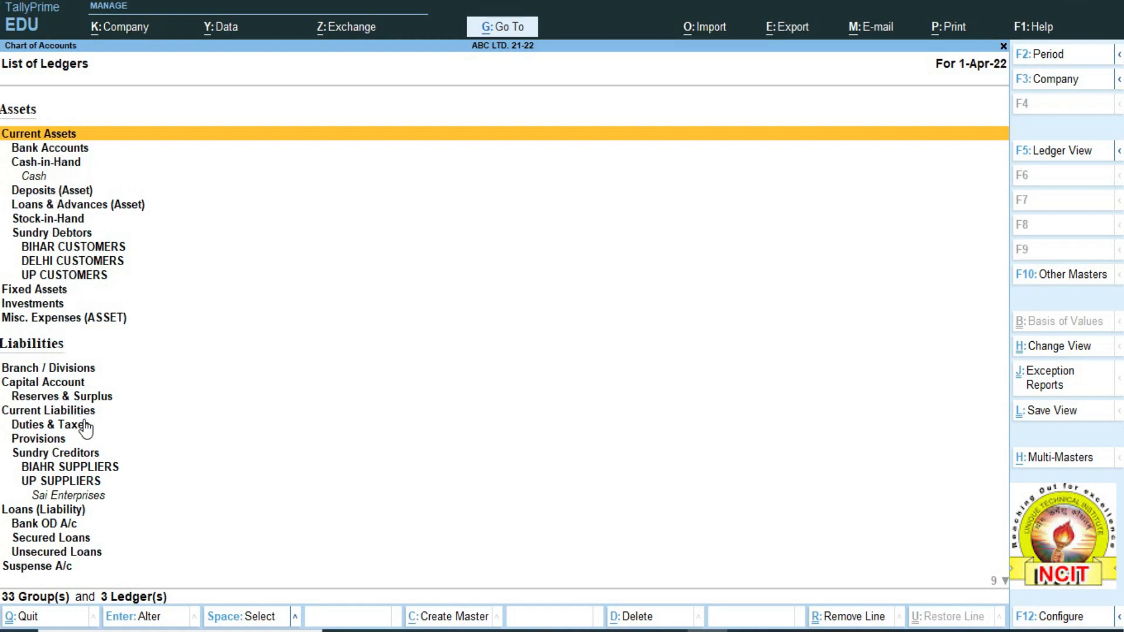
key(Down)
key(Down)
key(Down)
key(Down)
key(Down)
key(Down)
key(Down)
key(Down)
key(Down)
key(Down)
key(Down)
key(Down)
key(Down)
key(Down)
key(Down)
key(Down)
key(Down)
key(Down)
key(Down)
key(Down)
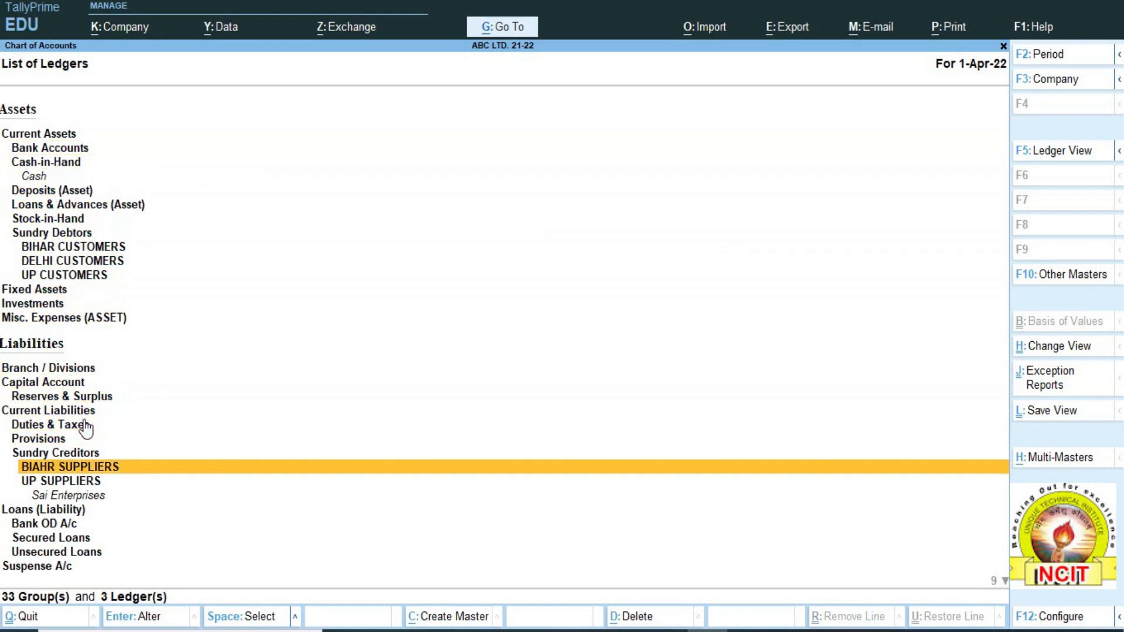
key(Up)
key(Up)
key(Up)
key(Up)
key(Down)
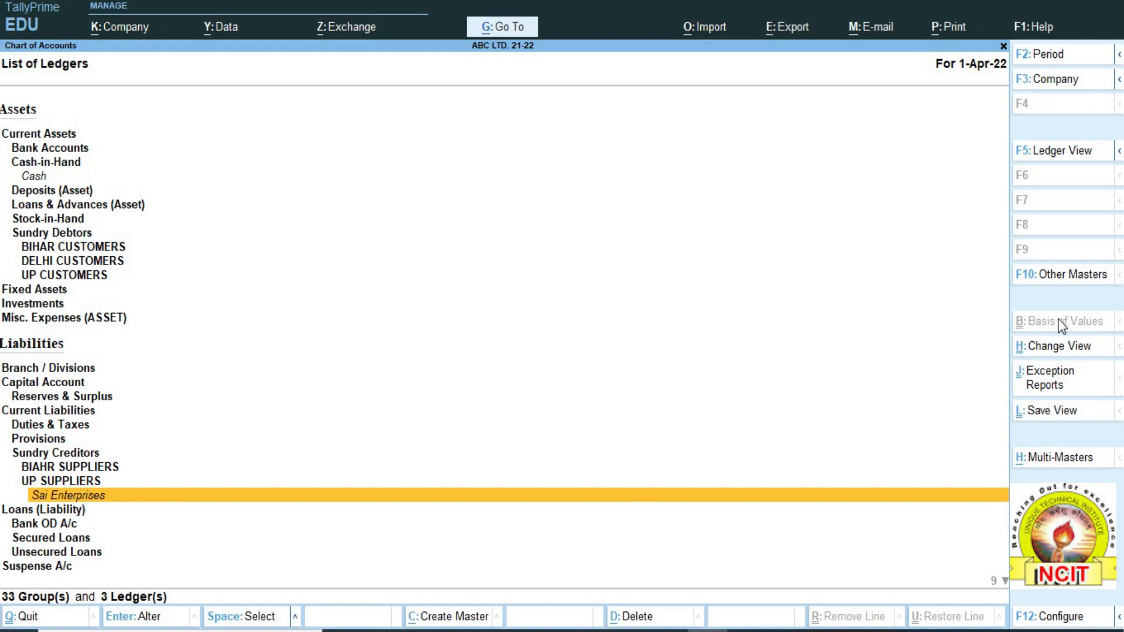
- Start creating multiple ledgers from the Chart of Accounts and bring up the groups available for Under Group
click(1052, 467)
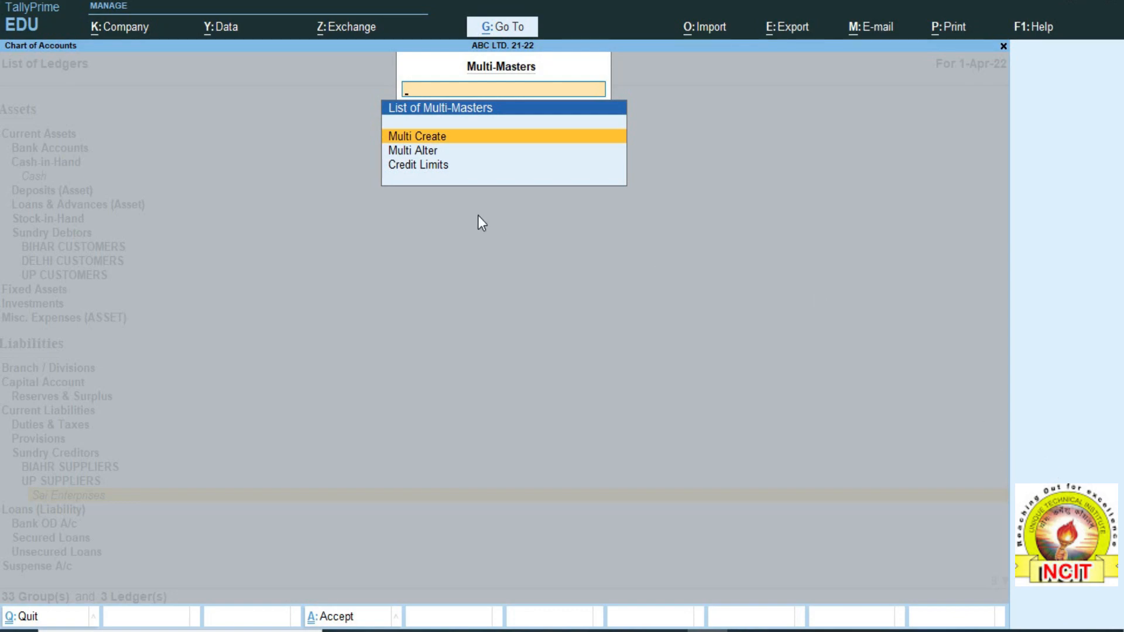
click(427, 137)
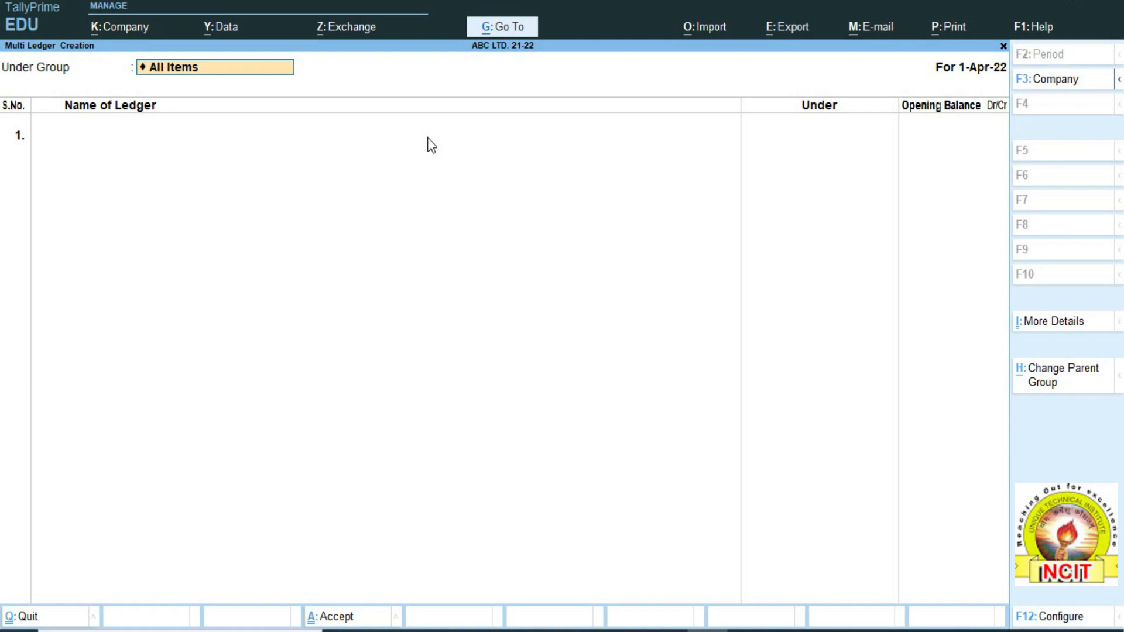
key(BackSpace)
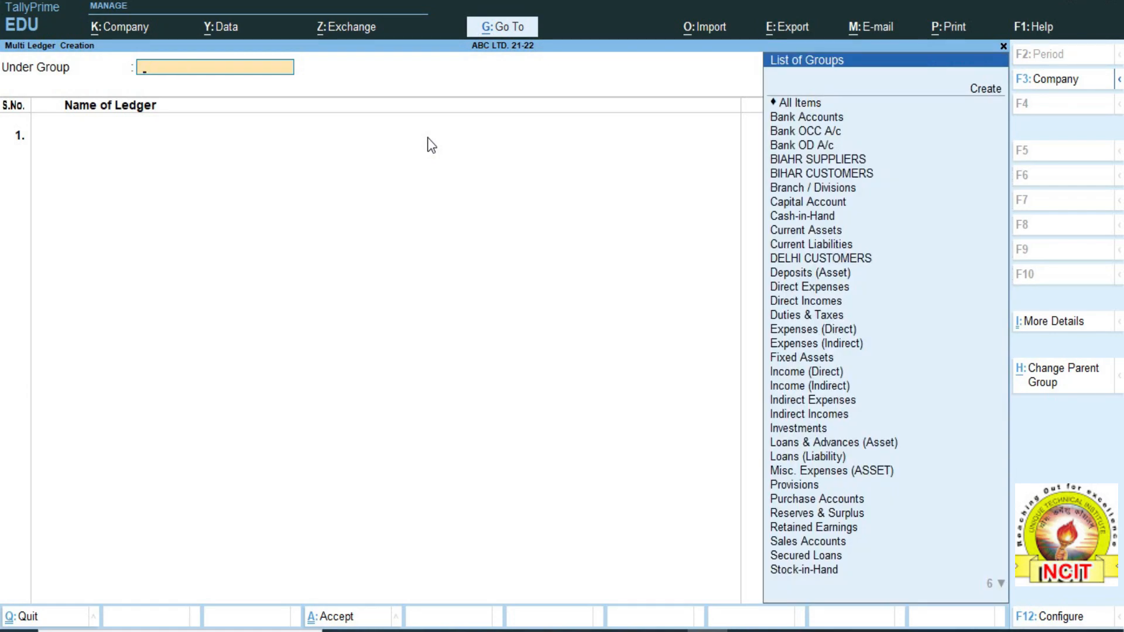
- Look through the list of groups that new ledgers can be created under
key(Down)
key(Down)
key(Down)
key(Down)
key(Down)
key(Down)
key(Down)
key(Down)
key(Down)
key(Down)
key(Down)
key(Down)
key(Down)
key(Down)
key(Down)
key(Down)
key(Down)
key(Down)
key(Down)
key(Down)
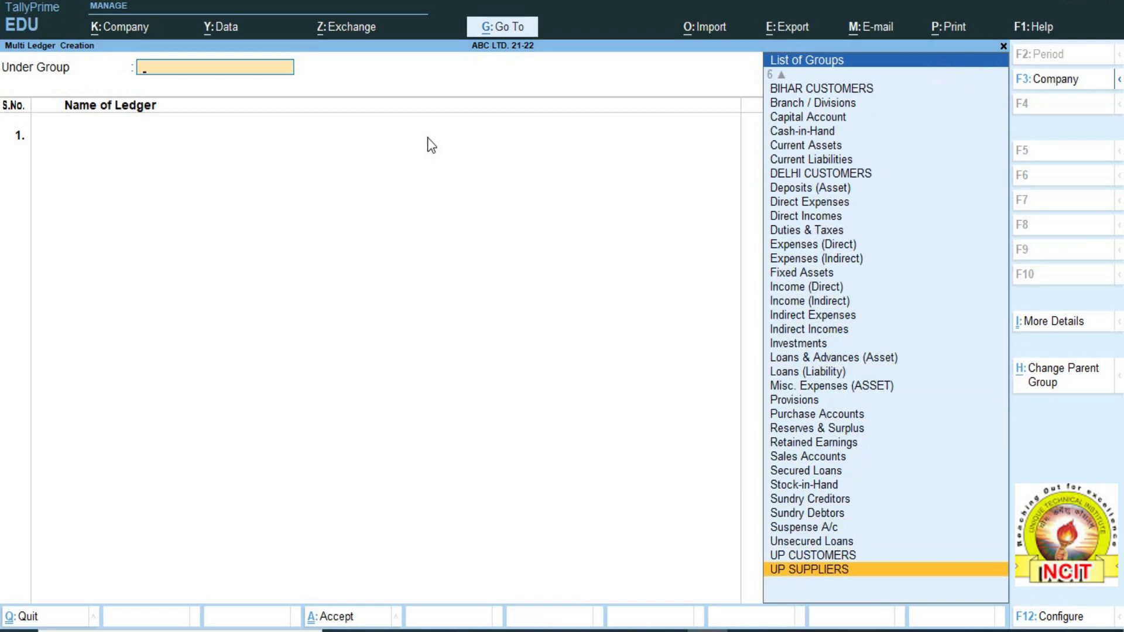
key(Up)
key(Up)
key(Up)
key(Up)
key(Up)
key(Up)
key(Up)
key(Up)
key(Up)
key(Down)
key(Down)
key(Down)
key(Down)
key(Down)
key(Down)
key(Down)
key(Down)
key(Down)
key(Up)
key(Up)
key(Up)
key(Up)
key(Up)
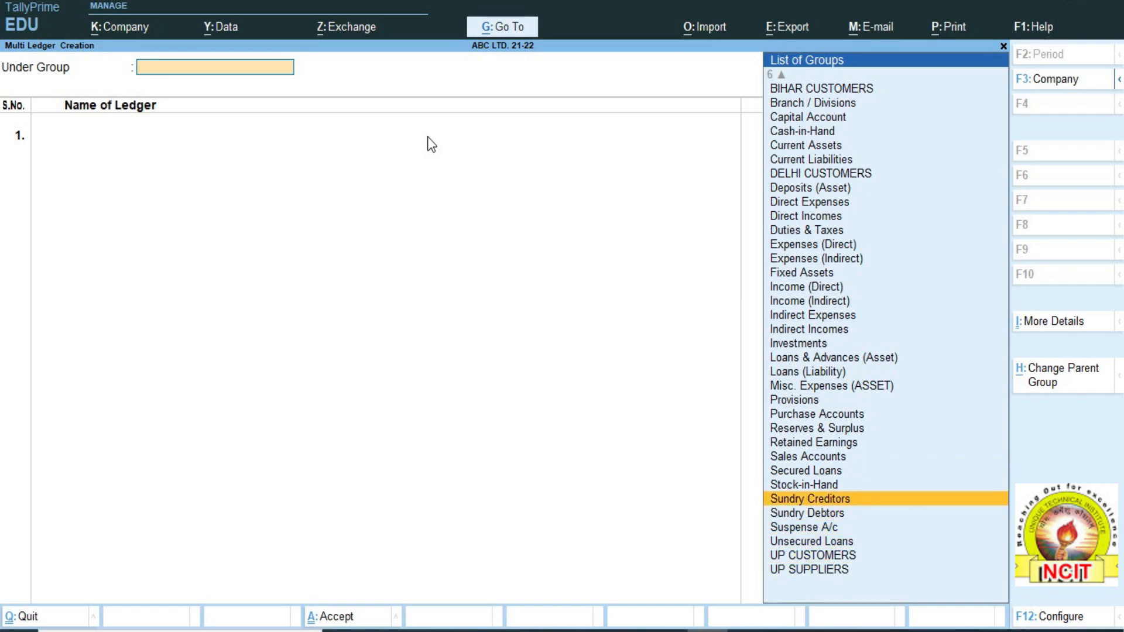
key(Up)
key(Up)
key(Up)
key(Up)
key(Up)
key(Up)
key(Up)
key(Up)
key(Up)
key(Up)
key(Up)
key(Up)
key(Up)
key(Up)
key(Up)
key(Up)
key(Up)
key(Up)
key(Up)
key(Up)
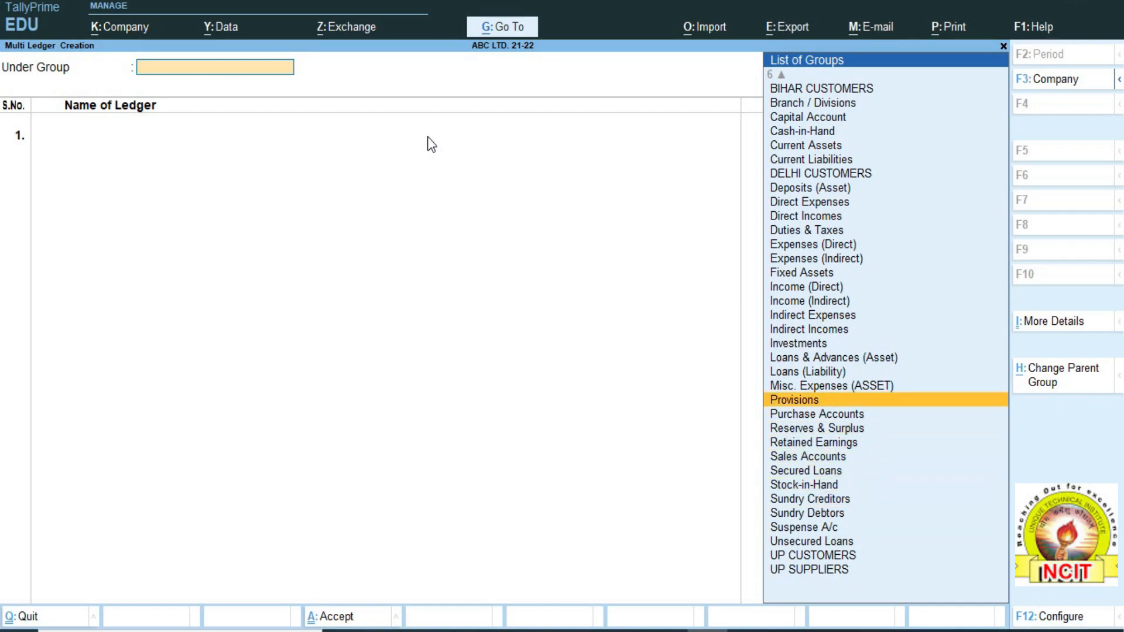
- Set Under Group to All Items and name the first ledger Raj Enterprises
key(Down)
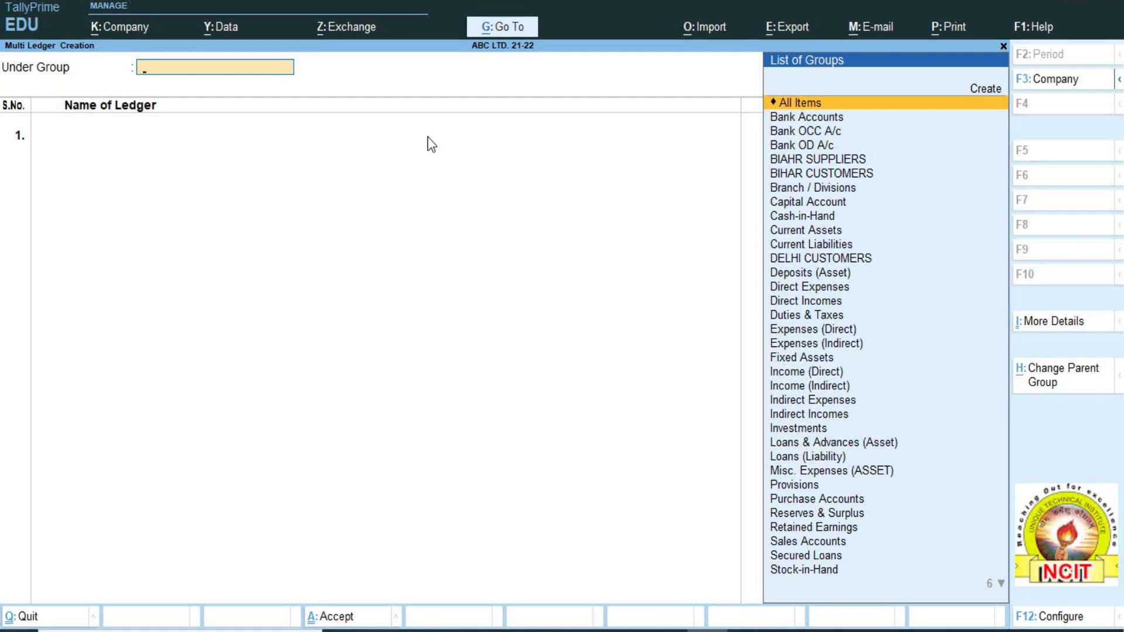
key(Return)
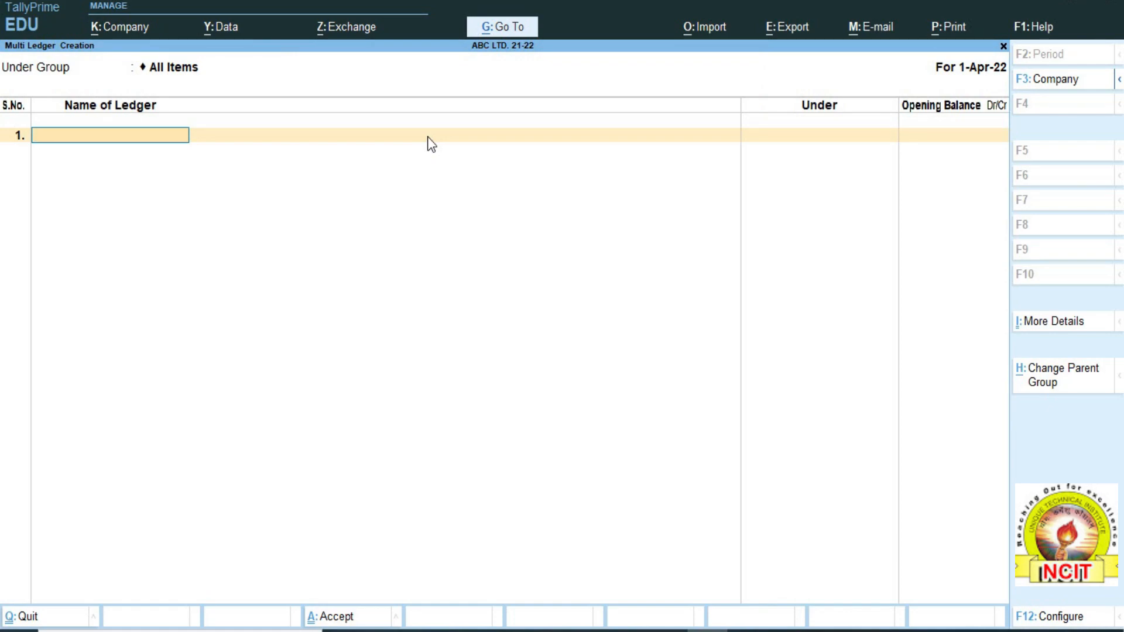
text(Raj Enterprises)
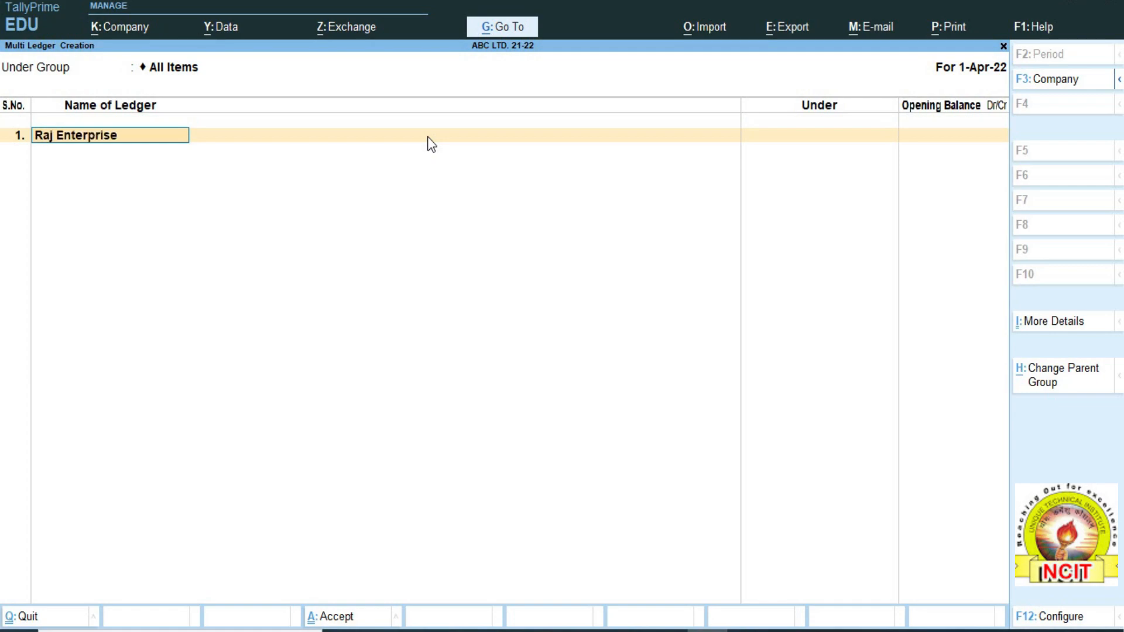
key(Return)
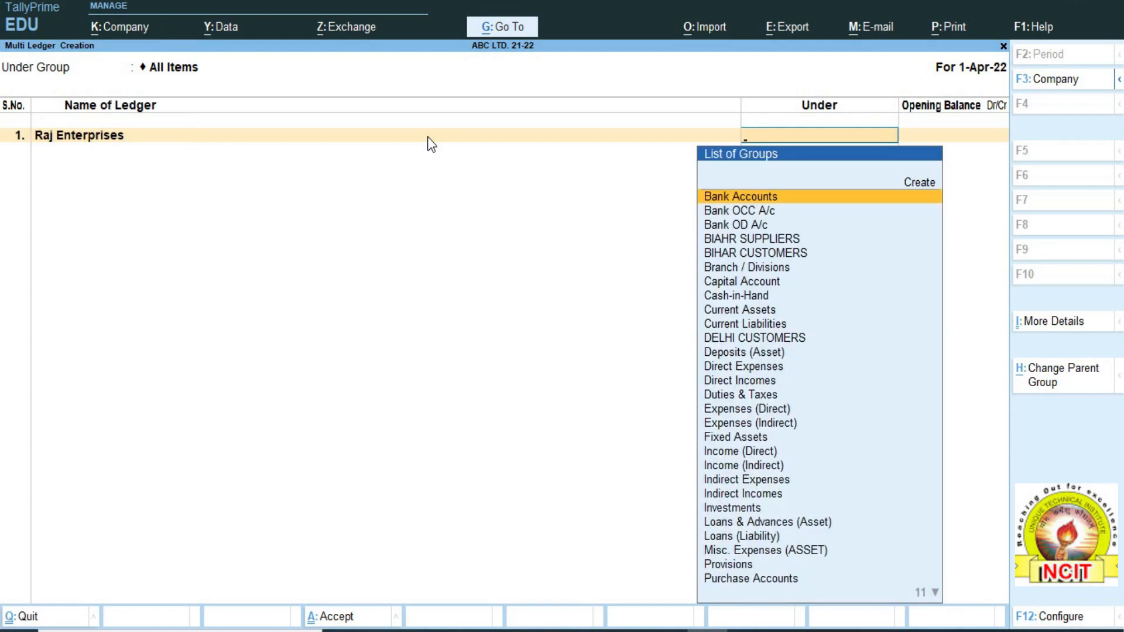
- Place Raj Enterprises under the BIAHR SUPPLIERS group and leave its opening balance blank
key(Down)
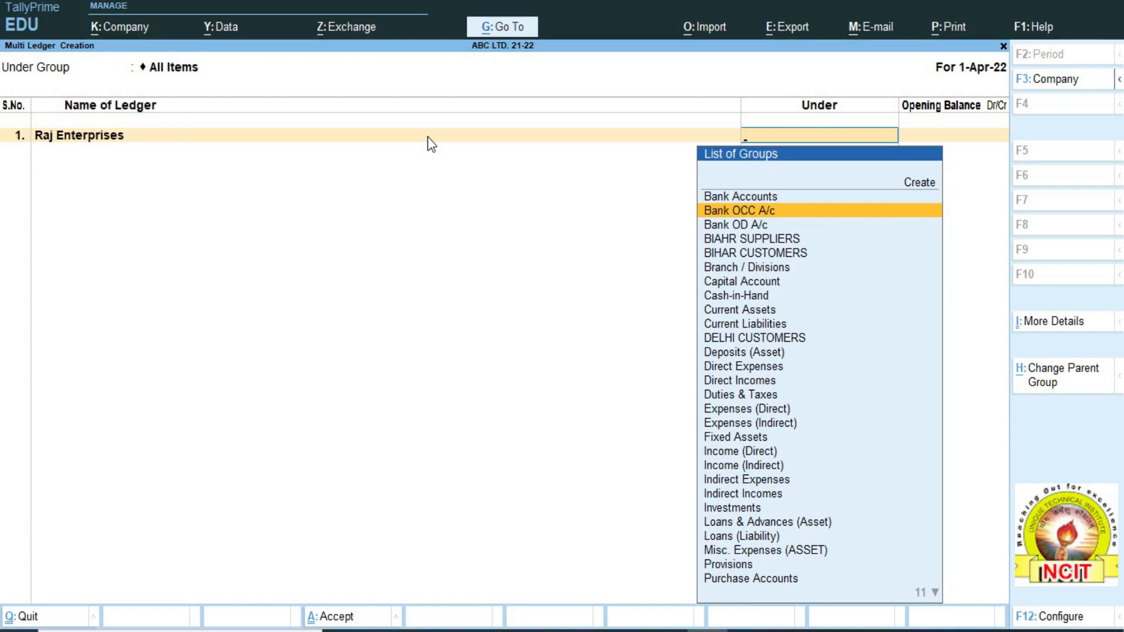
key(Down)
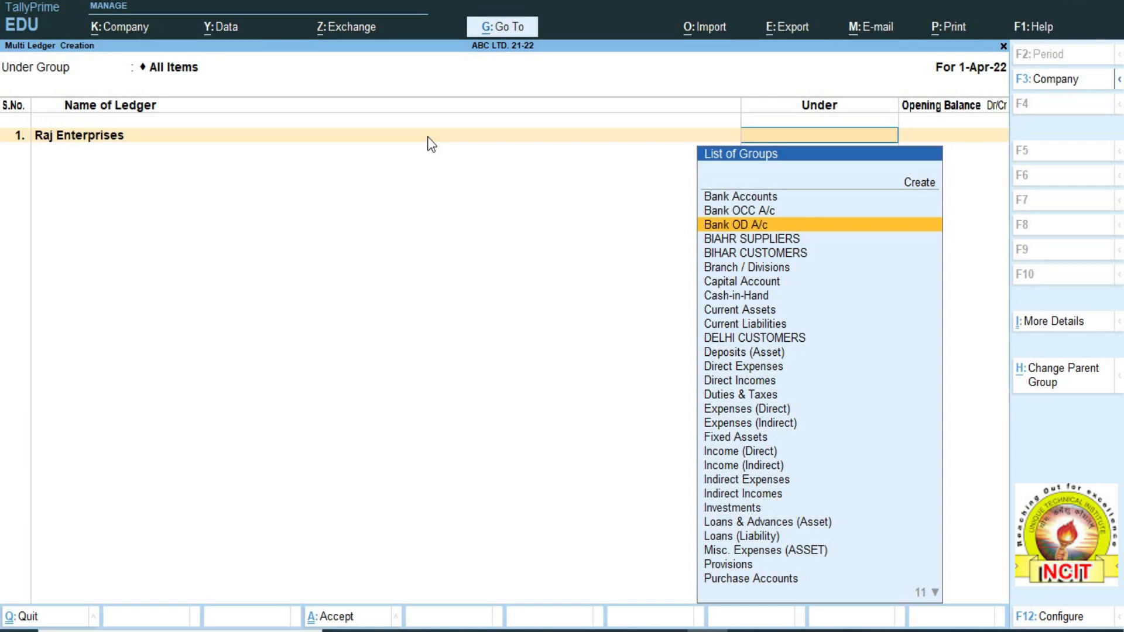
key(Down)
key(Down)
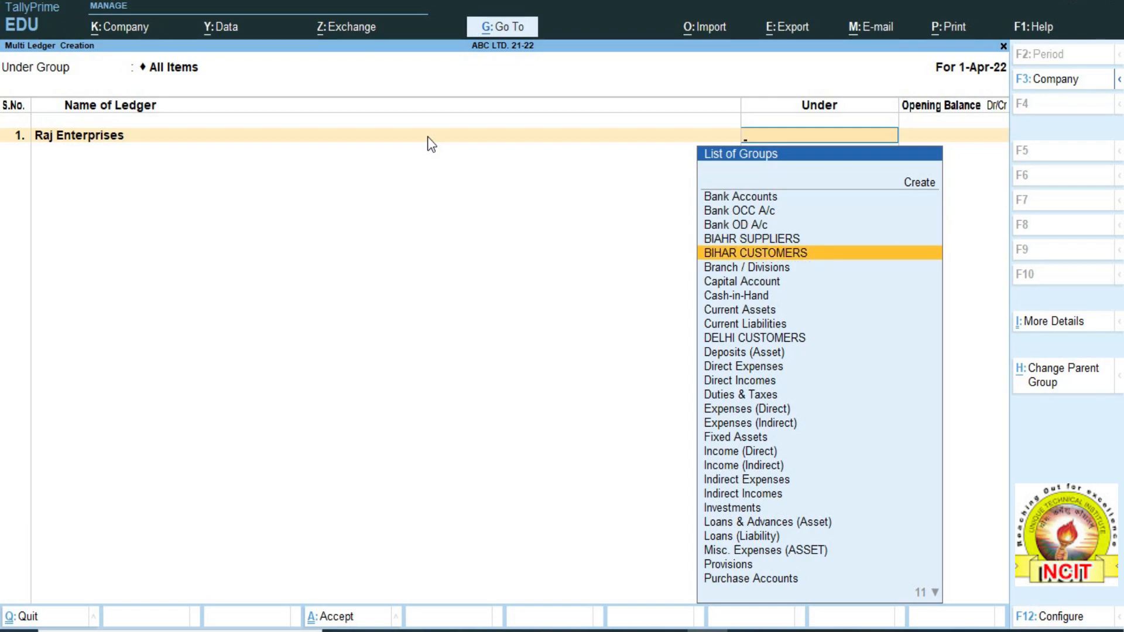
key(Up)
key(Return)
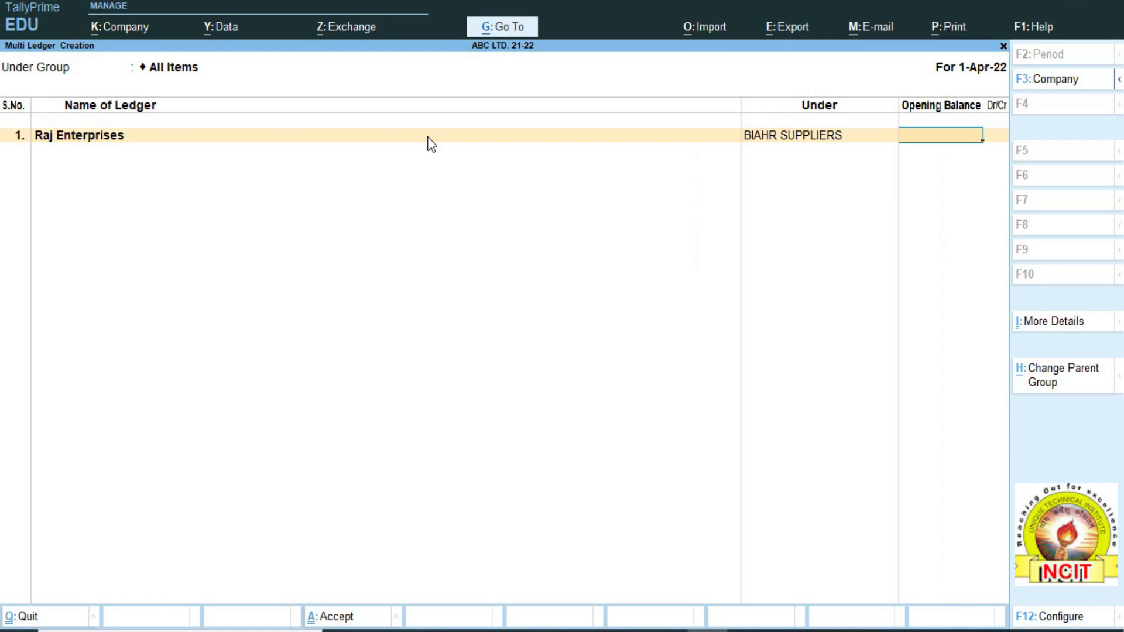
key(Return)
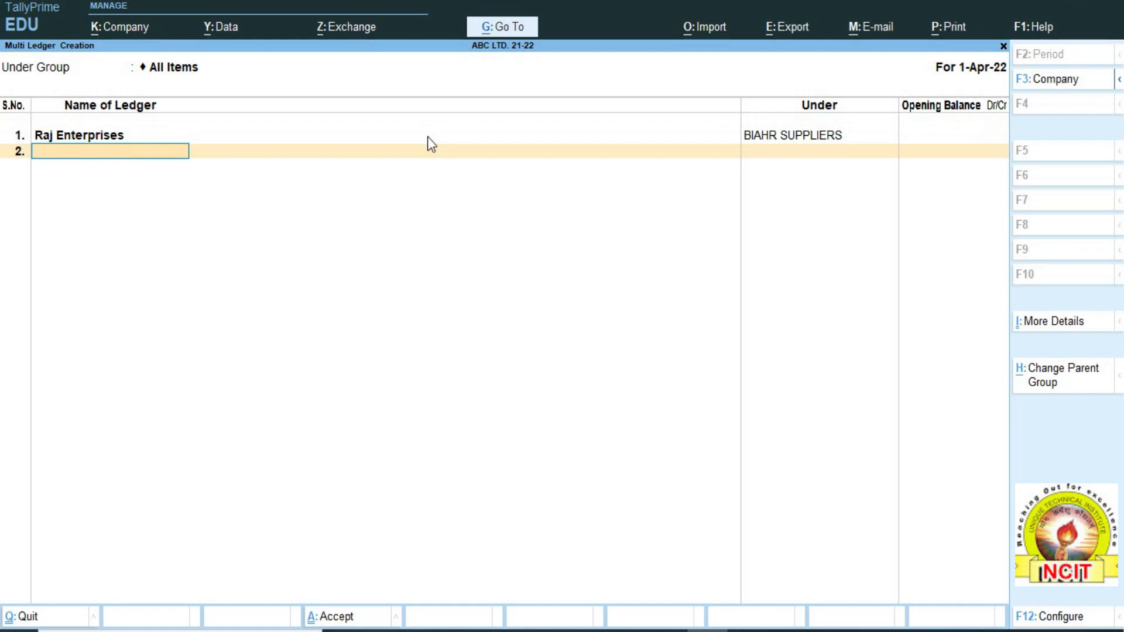
- Add the Ajay Enterprises ledger under UP CUSTOMERS with a blank opening balance and save the multi-ledger entries
text(Ajay Enterprises)
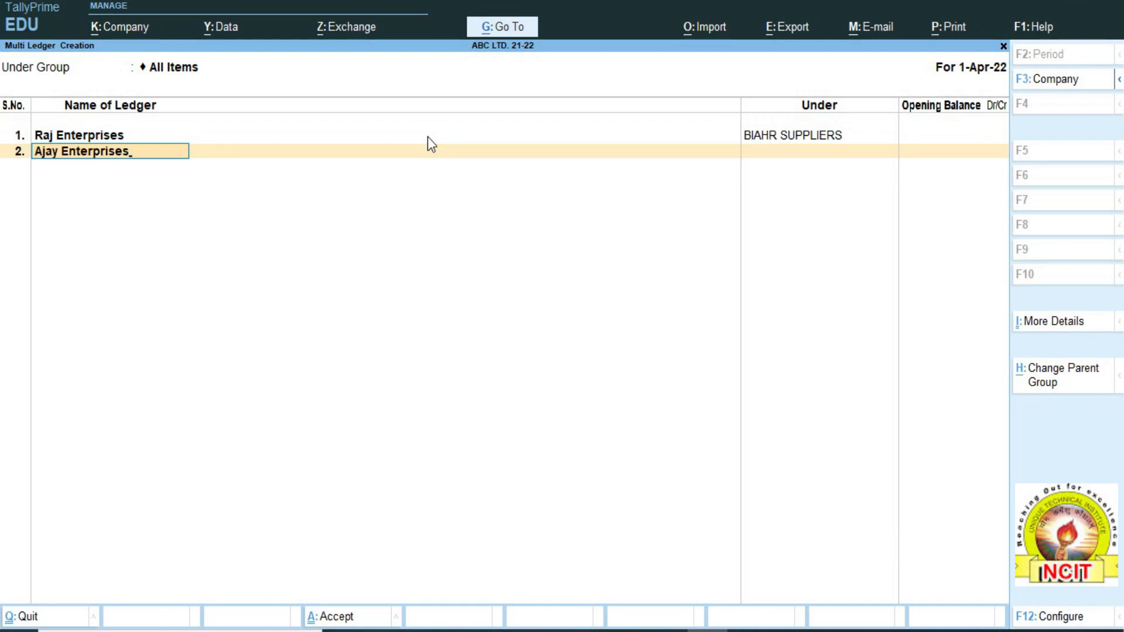
key(Return)
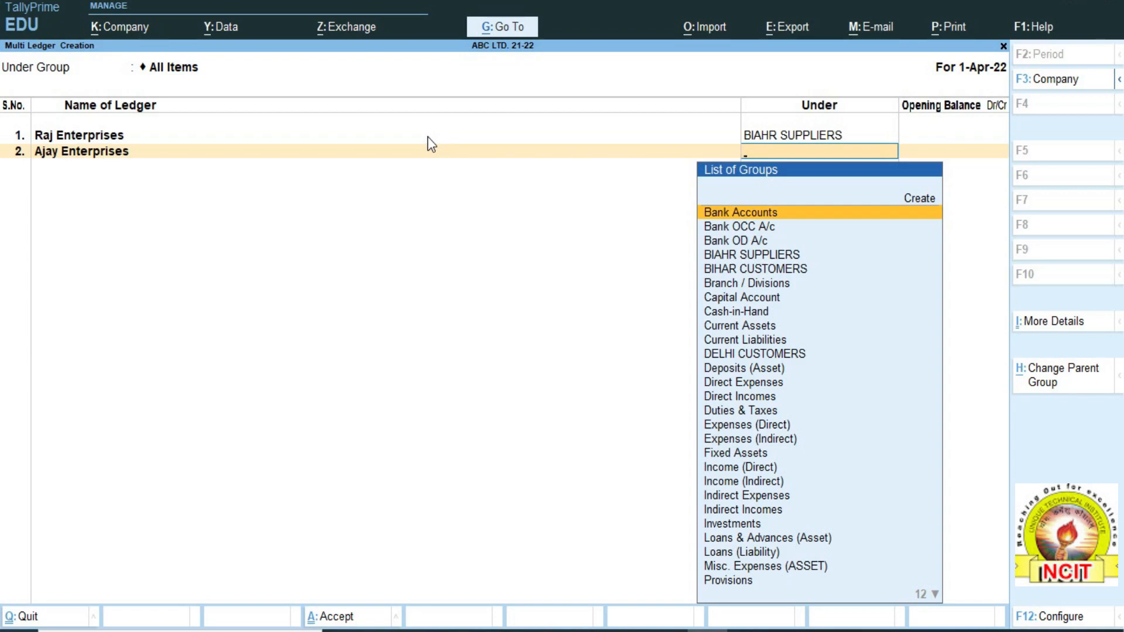
text(U)
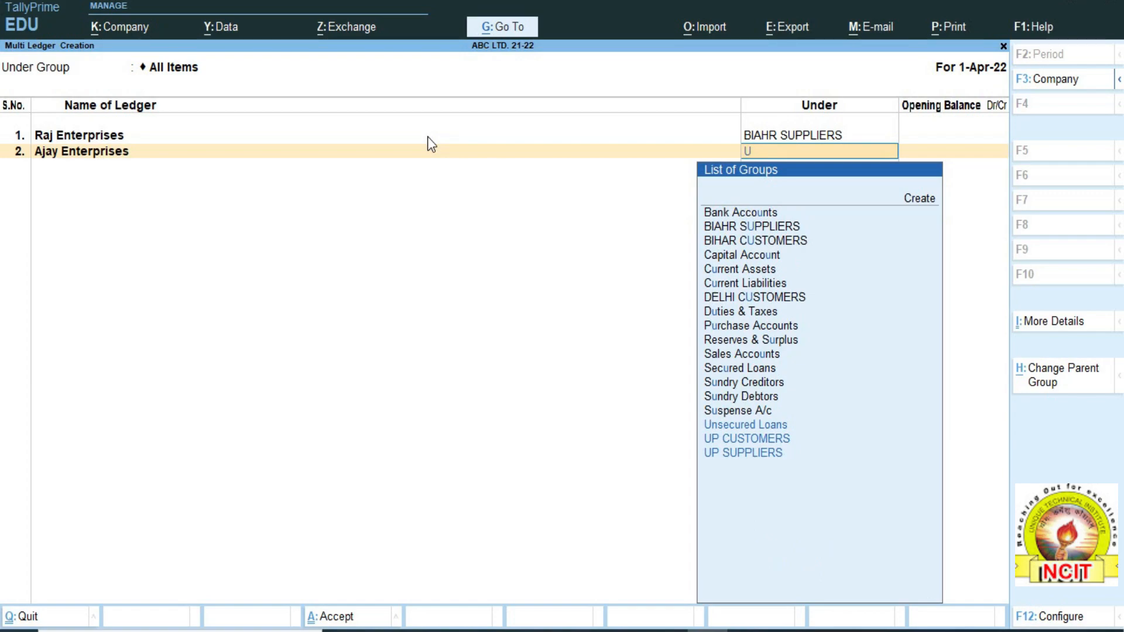
key(Down)
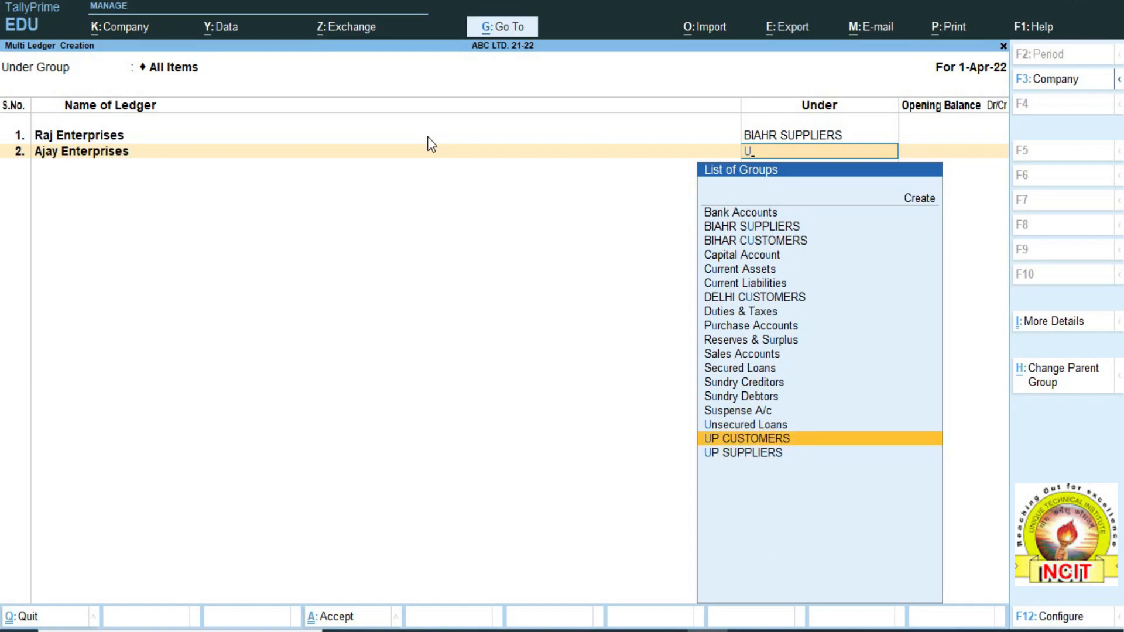
key(Return)
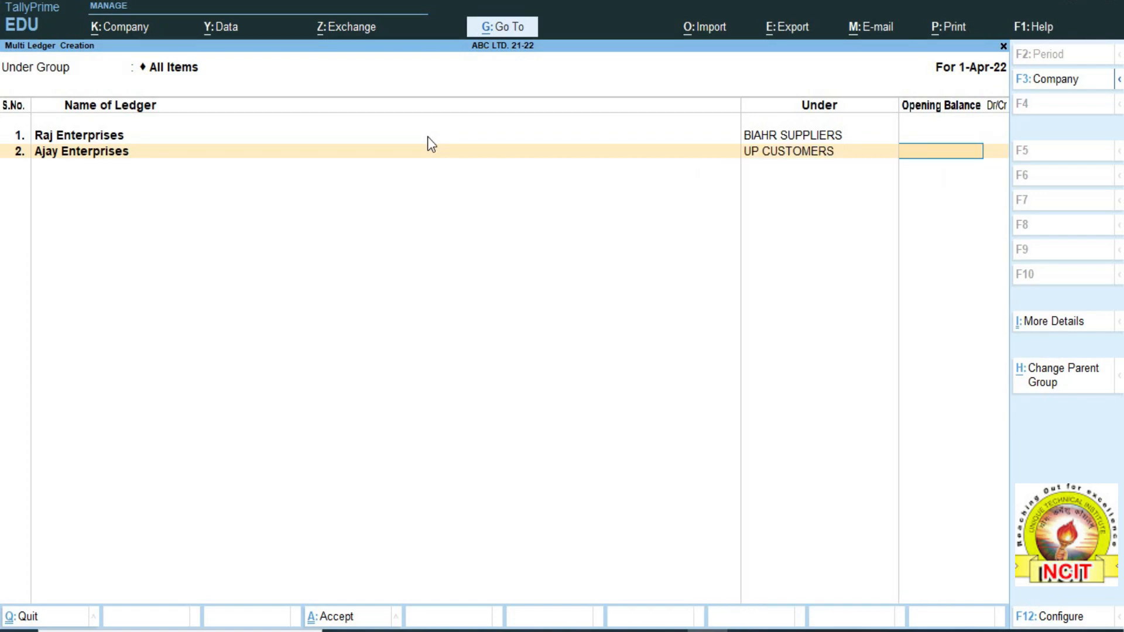
key(Return)
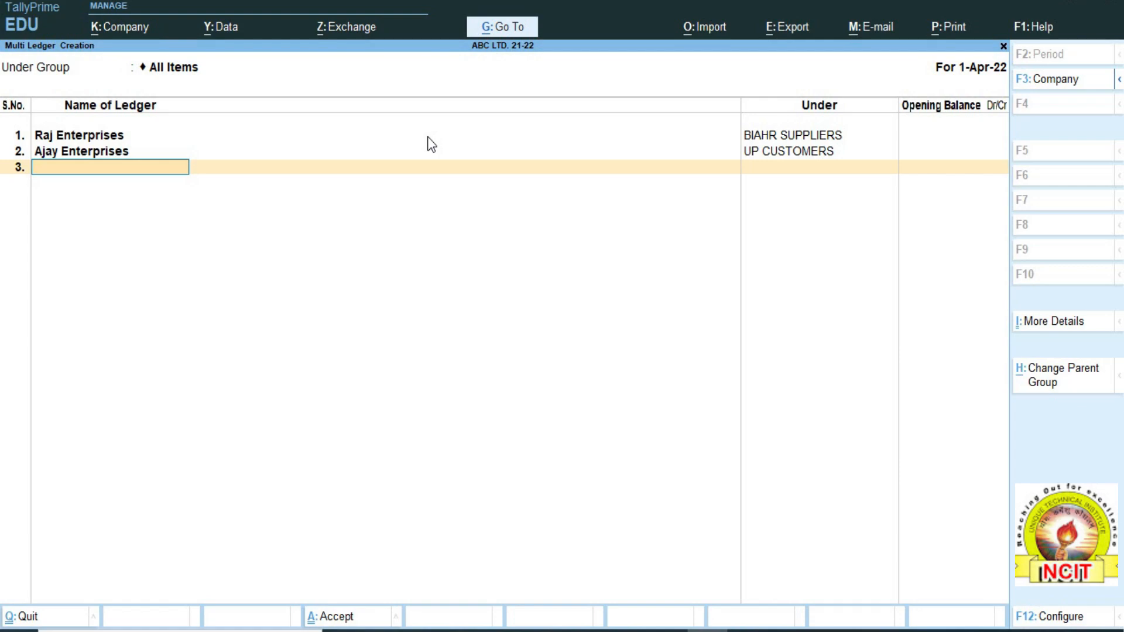
key(ctrl)
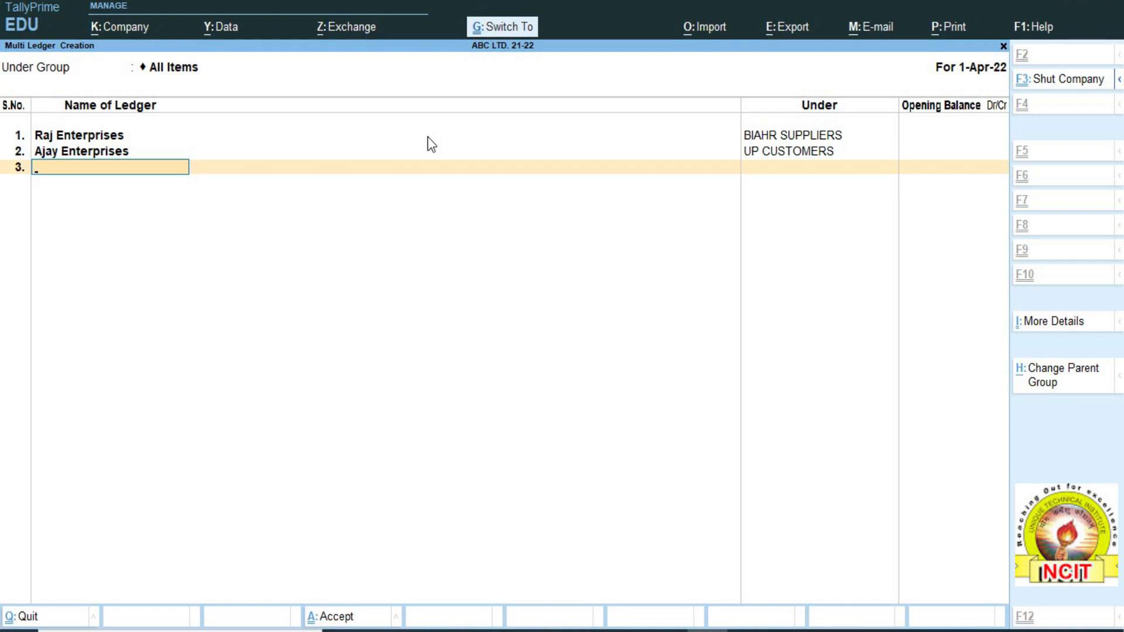
key(ctrl+a)
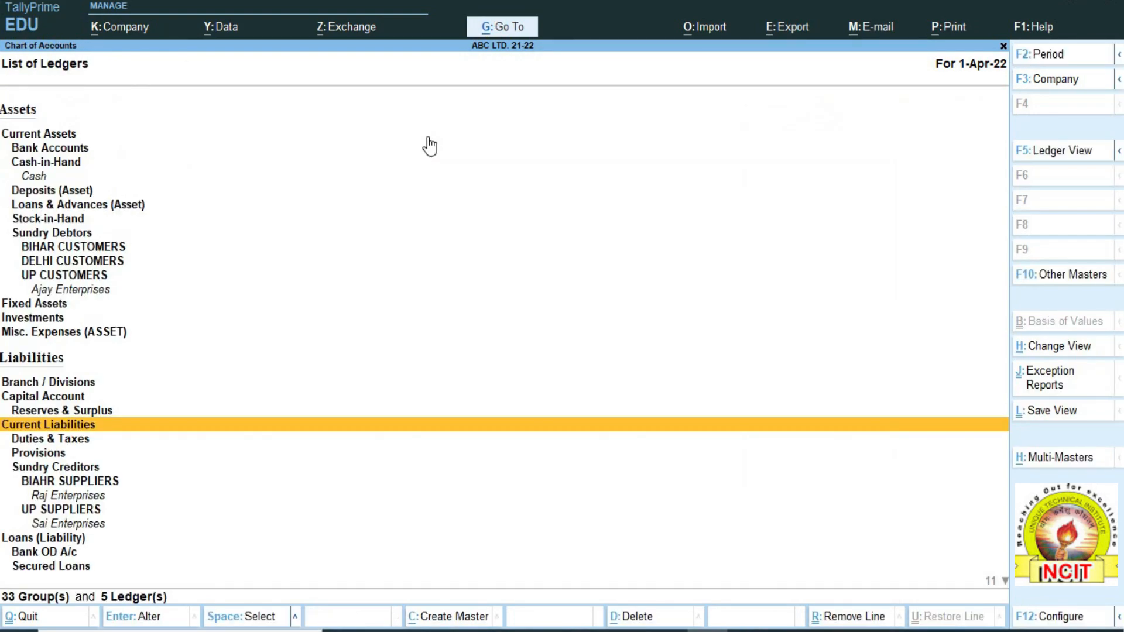
- Check where Raj Enterprises, Sai Enterprises and Ajay Enterprises sit among the groups in the Chart of Accounts
key(Down)
key(Down)
key(Down)
key(Down)
key(Down)
key(Down)
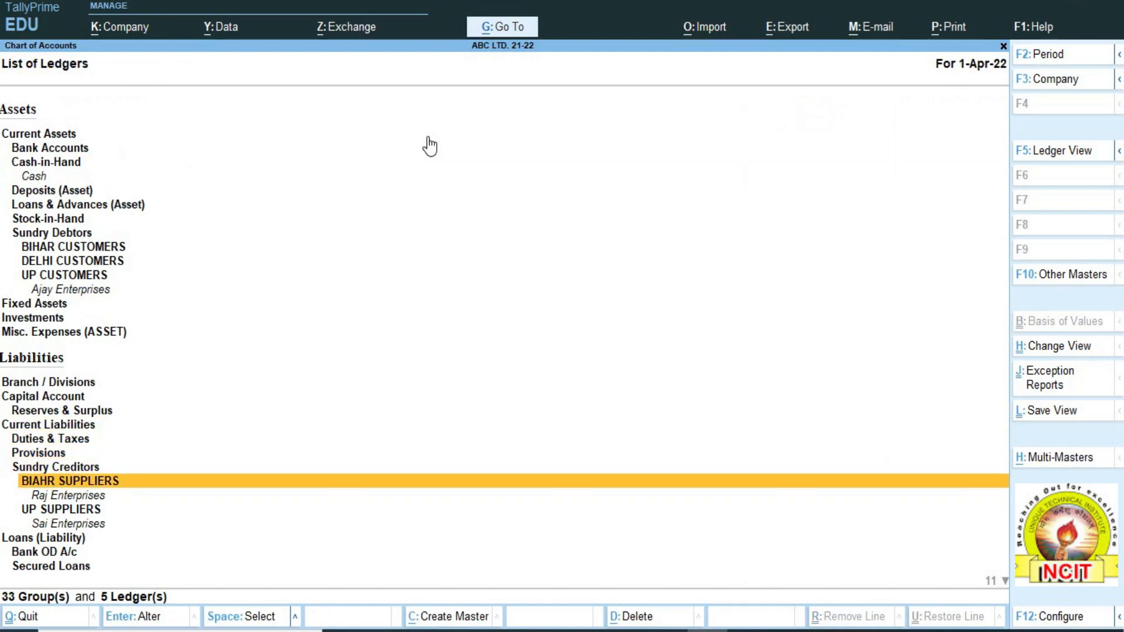
key(Up)
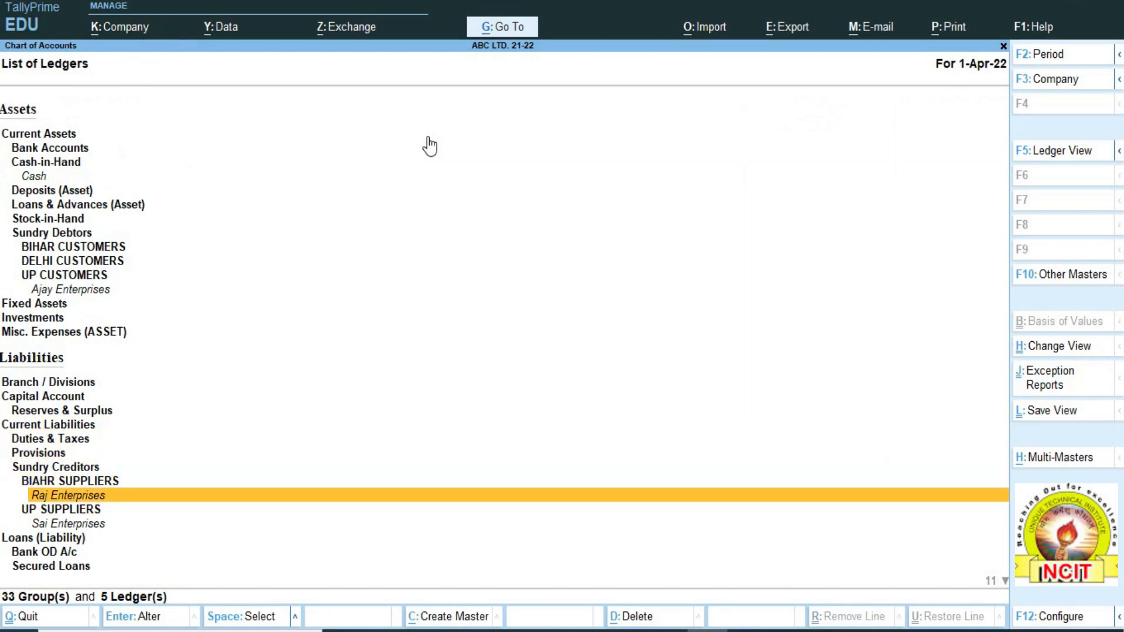
key(Down)
key(Down)
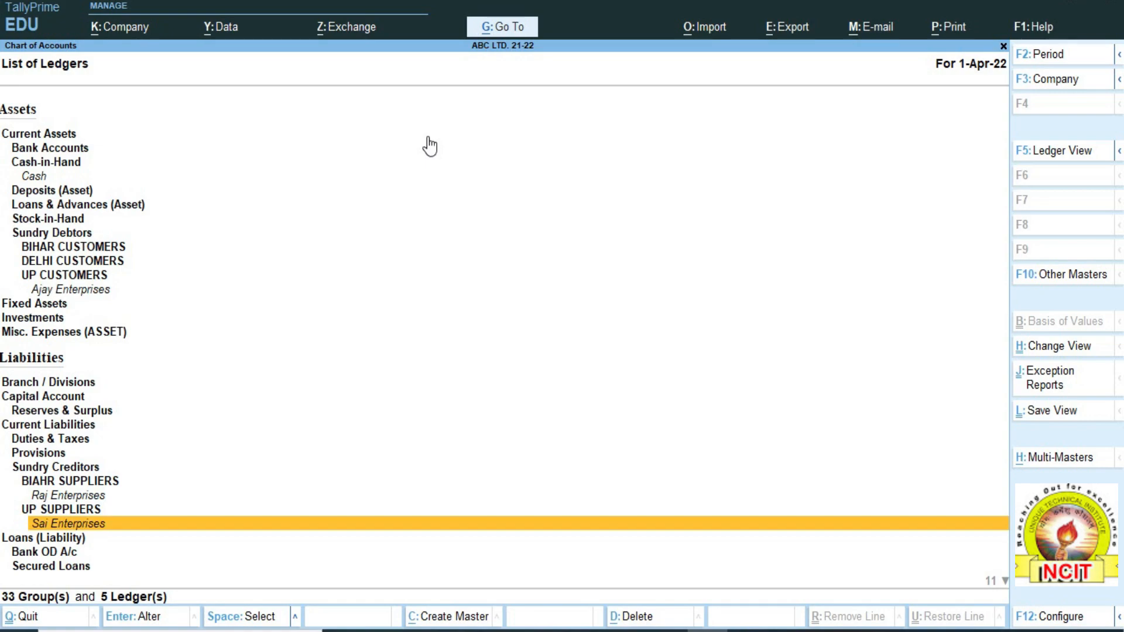
key(Up)
key(Up)
key(Up)
key(Up)
key(Up)
key(Up)
key(Up)
key(Up)
key(Up)
key(Up)
key(Up)
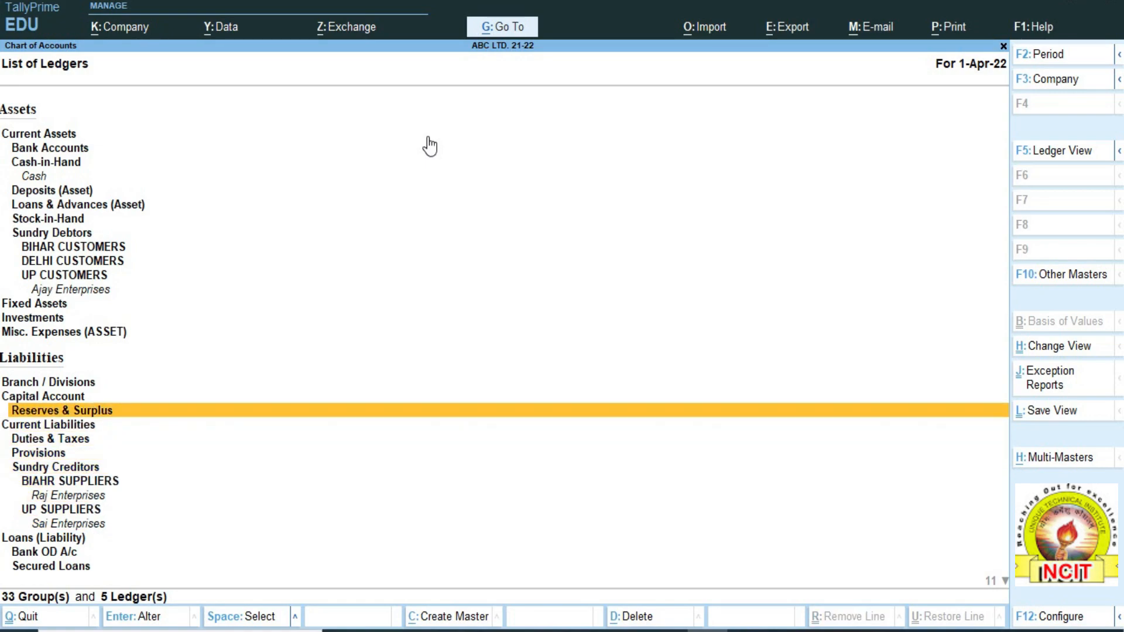
key(Up)
key(Up)
key(Up)
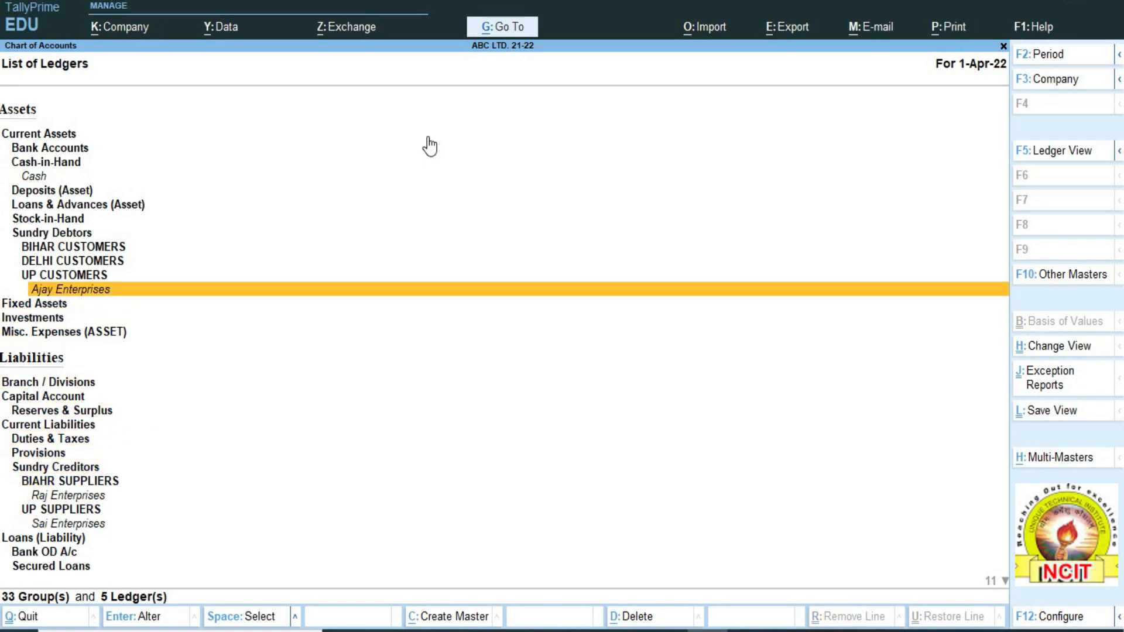